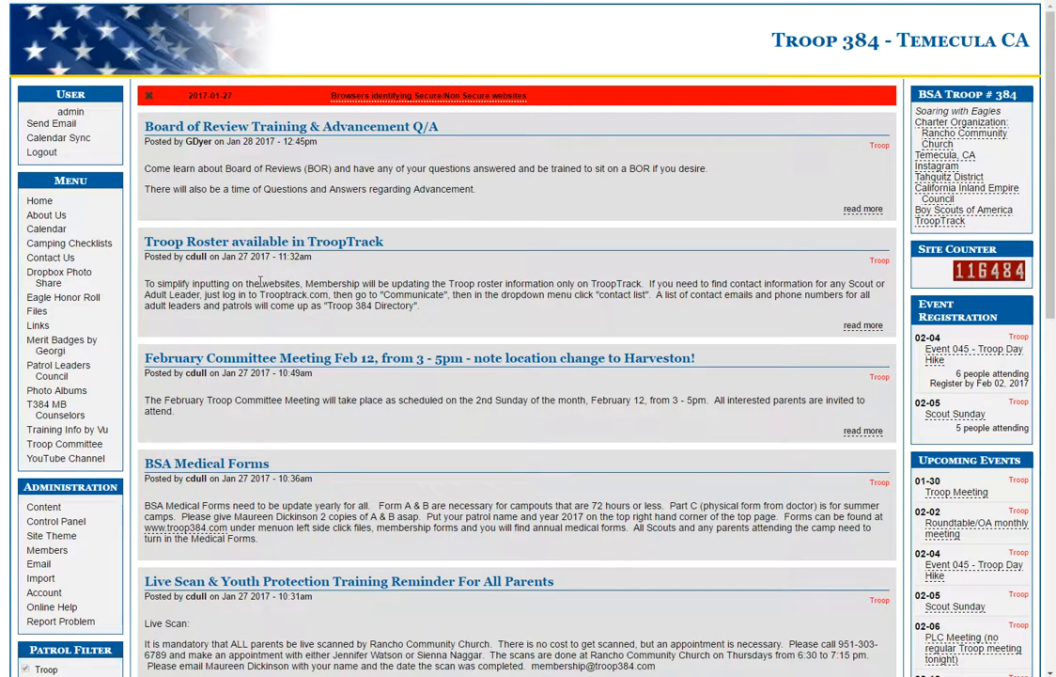
# Open the troop calendar and begin a new event on January 31, 2017, 6:00–7:00 pm
pyautogui.click(53, 231)
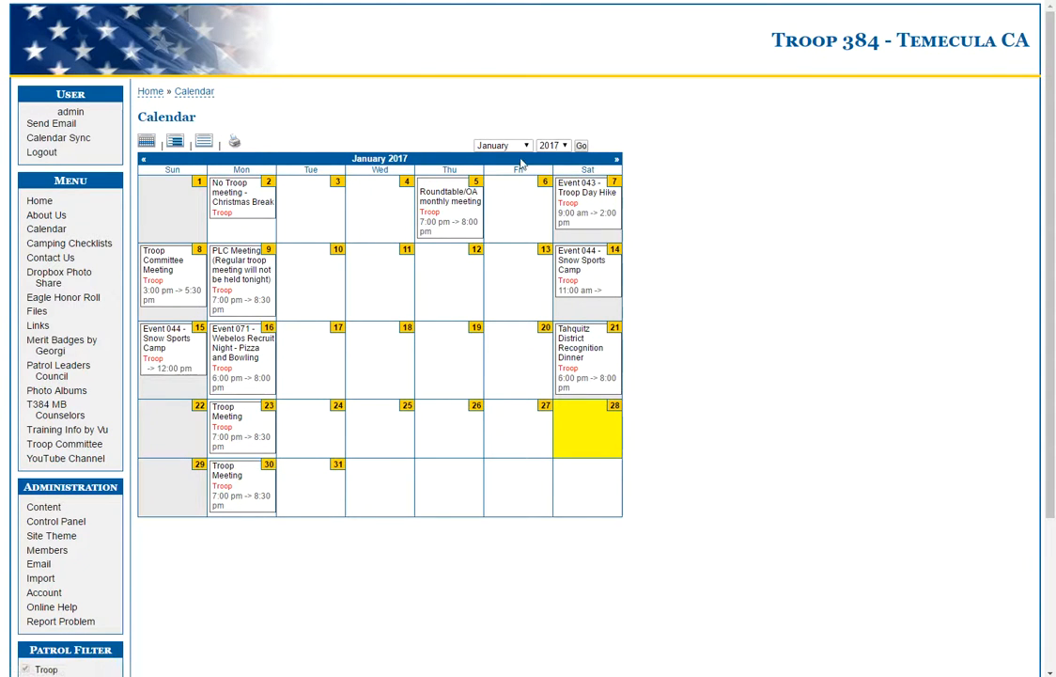
pyautogui.click(336, 466)
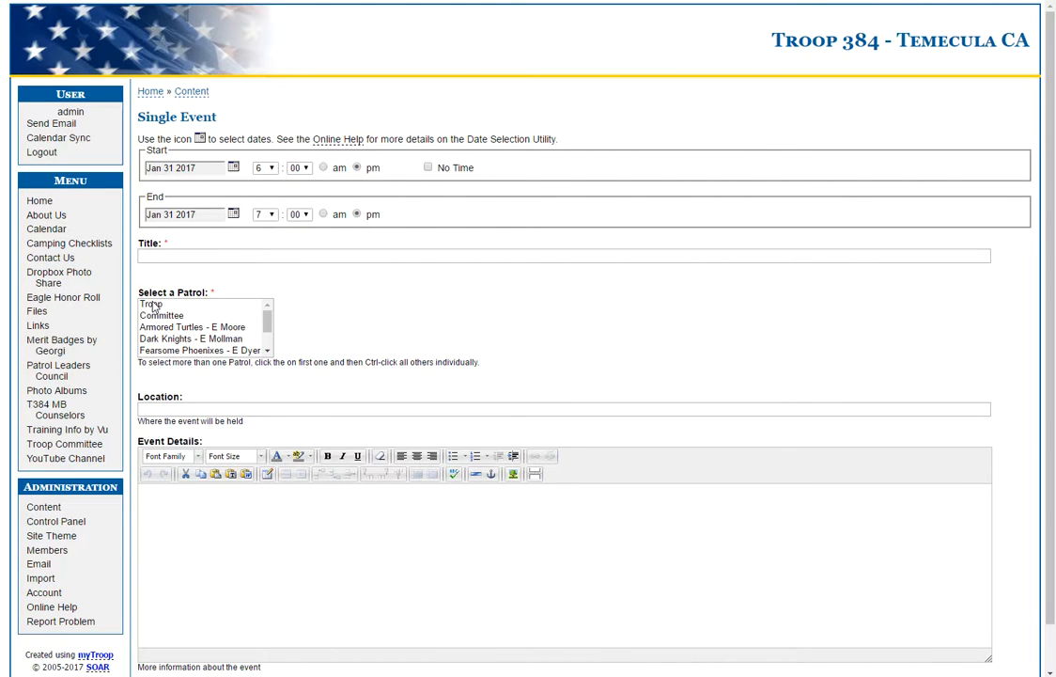
pyautogui.click(181, 252)
pyautogui.click(156, 305)
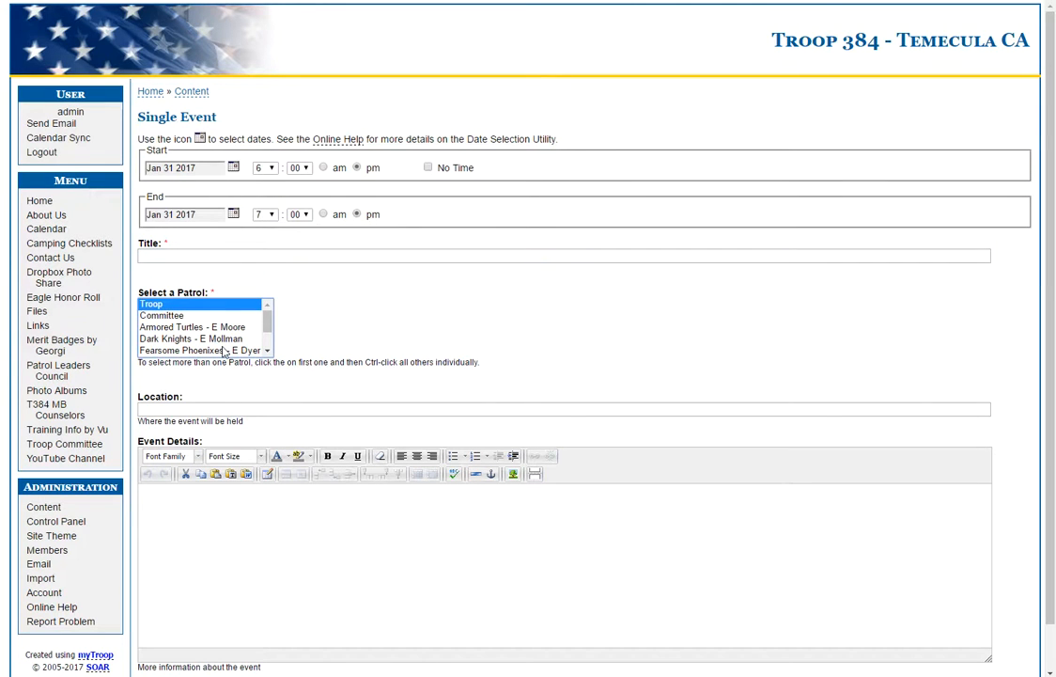
pyautogui.click(174, 541)
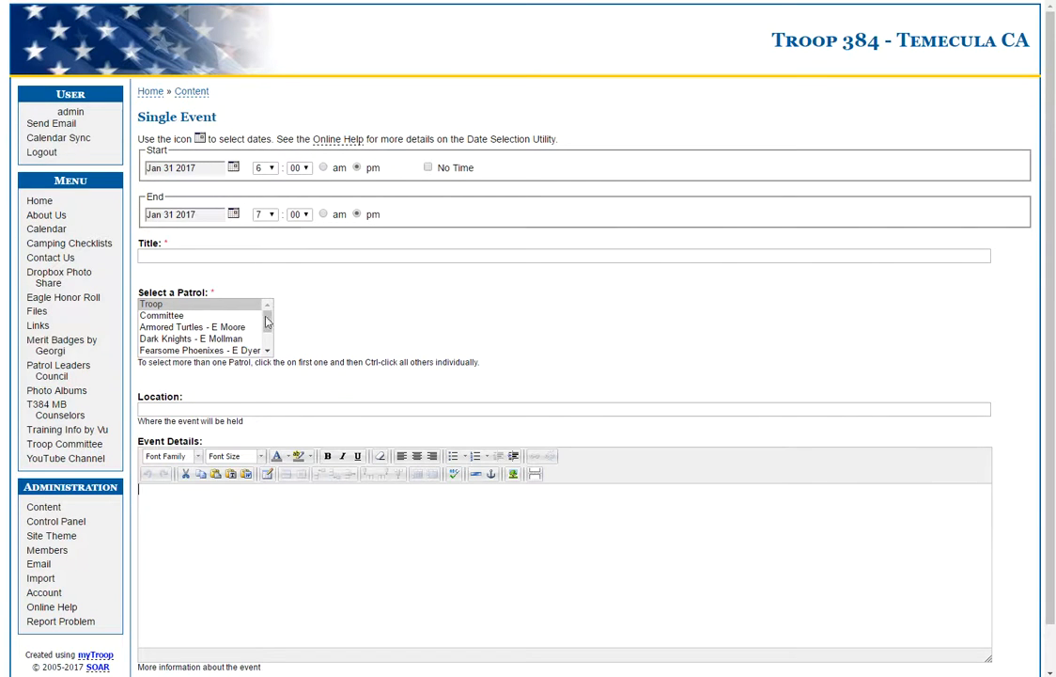
pyautogui.moveTo(270, 324); pyautogui.dragTo(269, 348)
pyautogui.scroll(1, 216, 334)
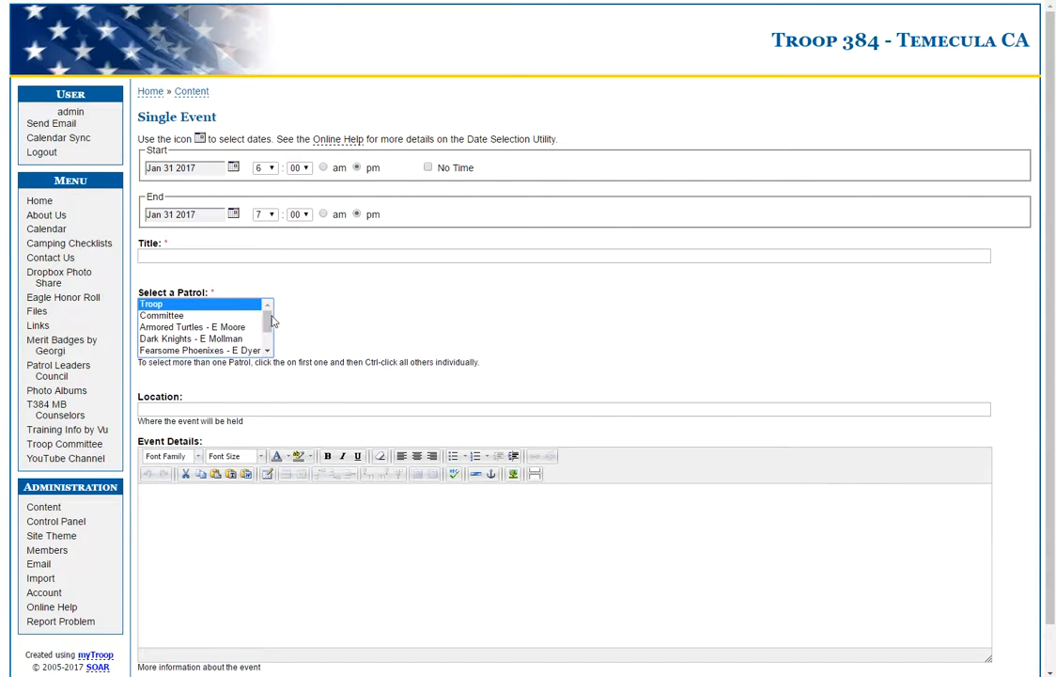
pyautogui.click(176, 339)
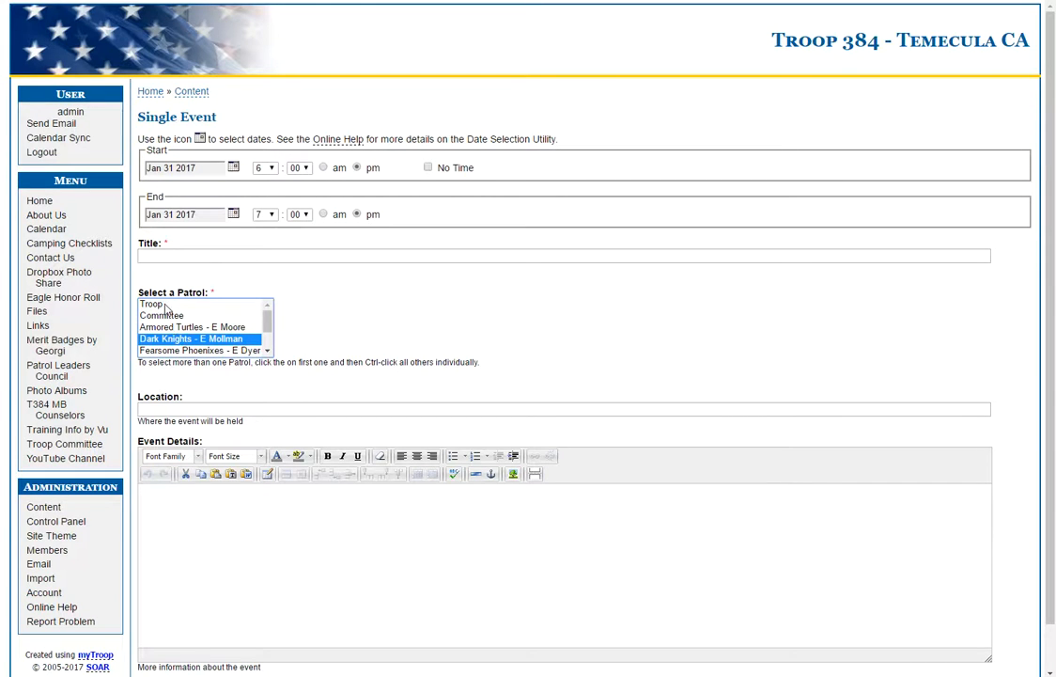
pyautogui.click(164, 304)
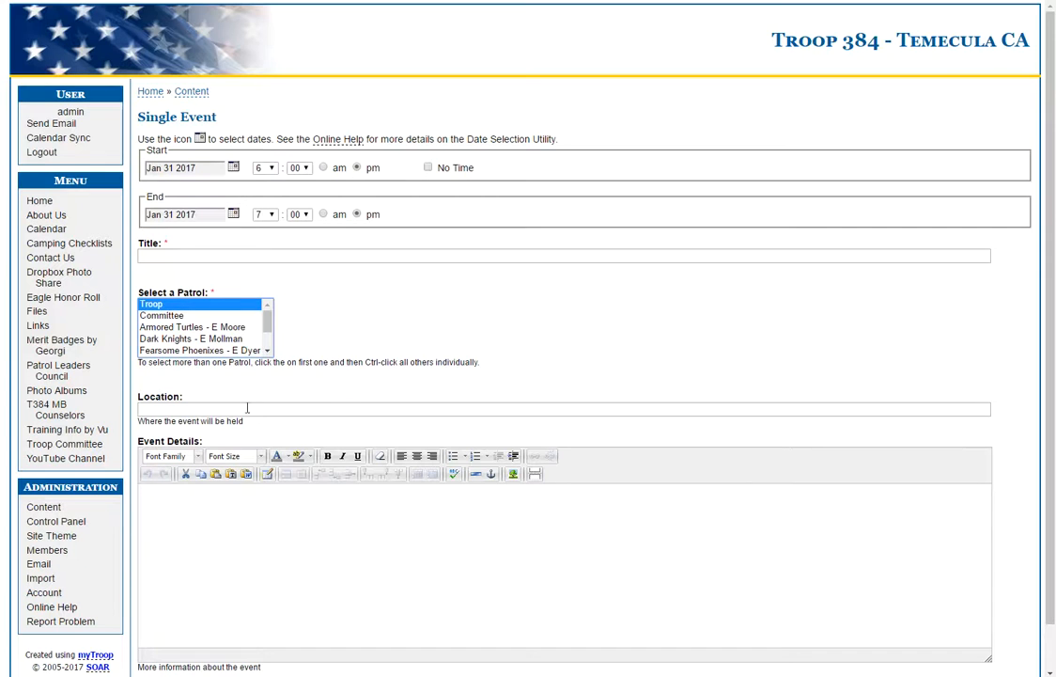
pyautogui.click(214, 527)
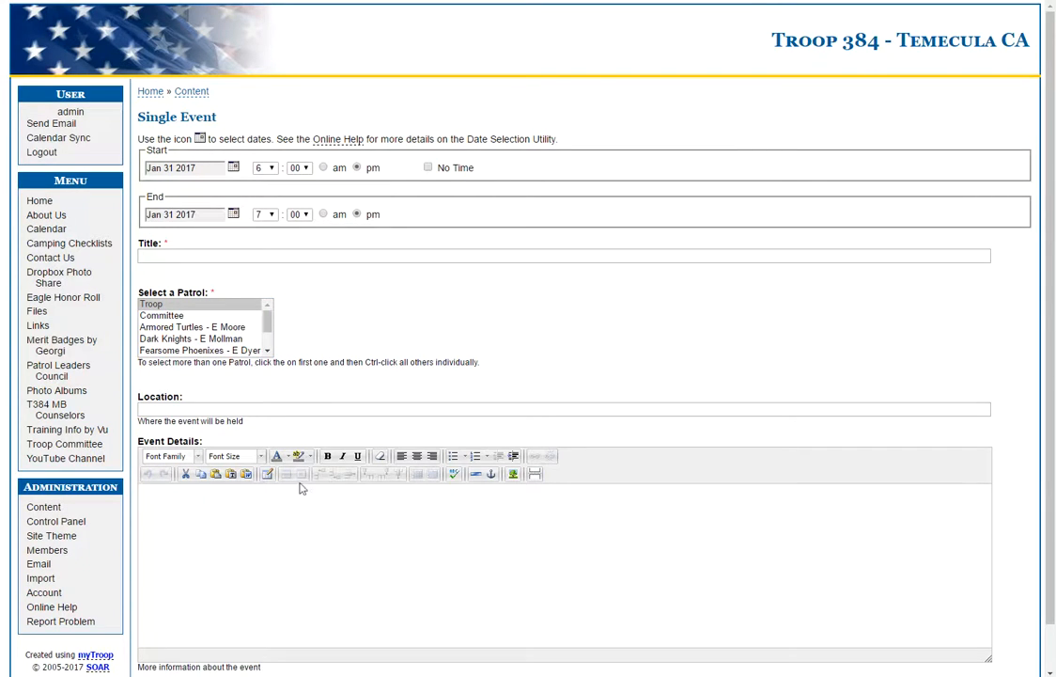
# Enter the event title 'Test' and the location 'test location'
pyautogui.click(207, 252)
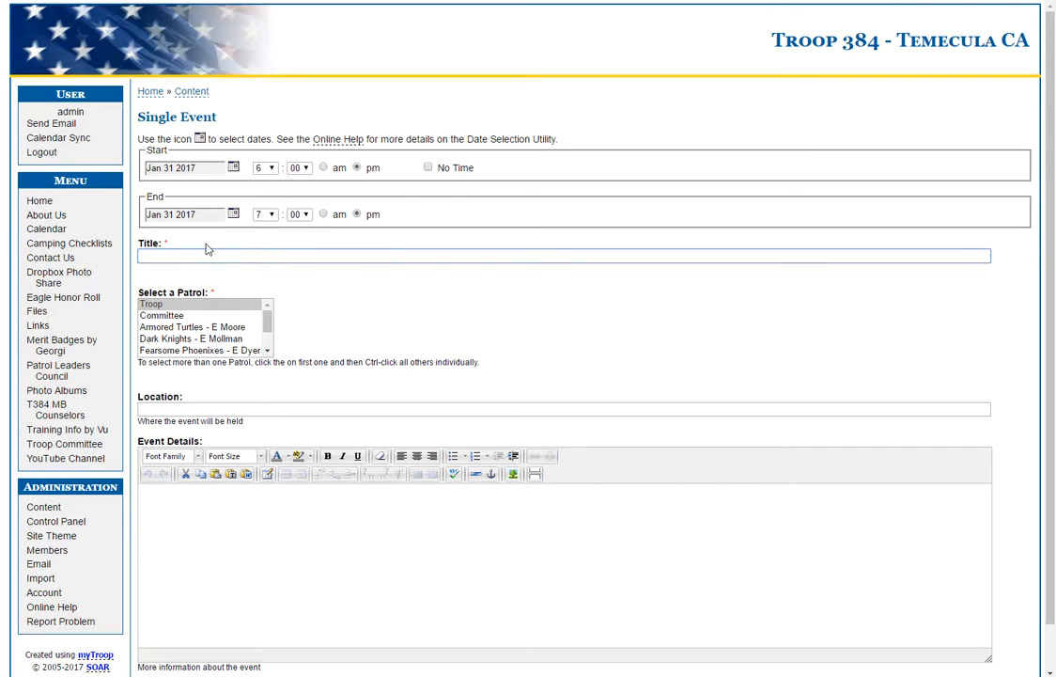
pyautogui.press('Tab')
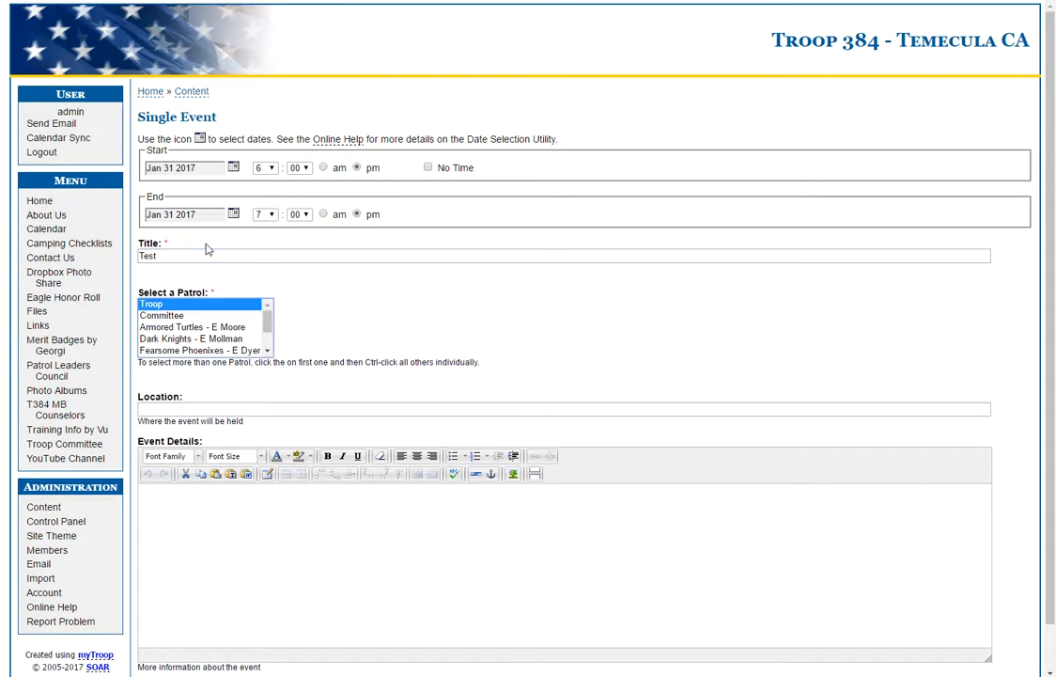
pyautogui.click(206, 564)
pyautogui.click(209, 407)
pyautogui.write('test location')
pyautogui.press('Tab')
# Fill in the event details 'test test test' and submit the event
pyautogui.click(208, 545)
pyautogui.write('test test test')
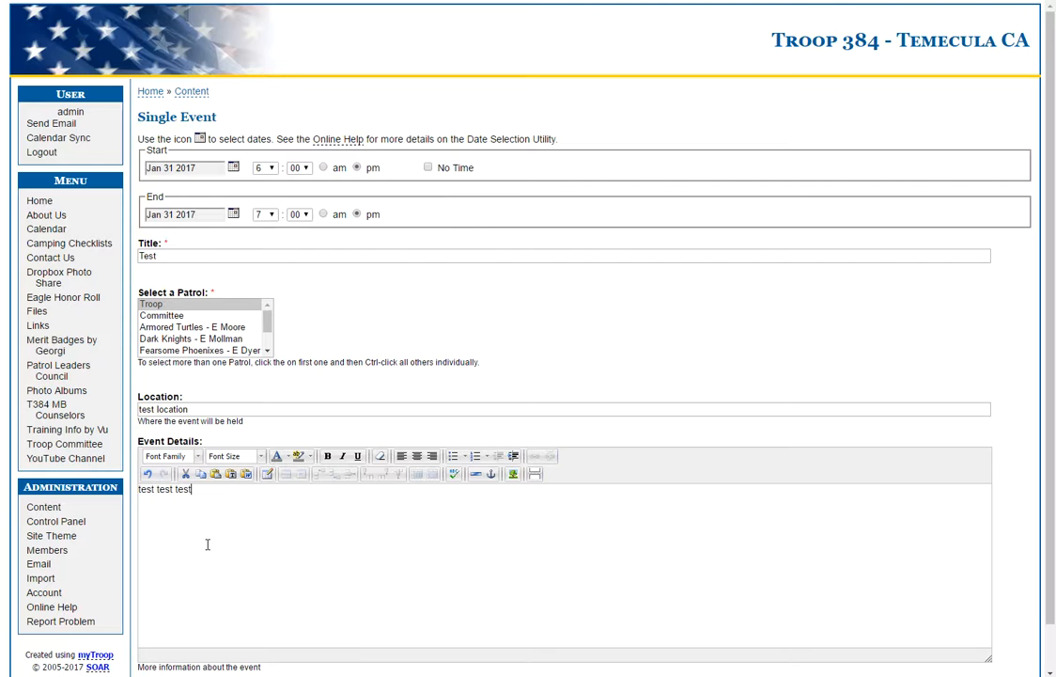
pyautogui.scroll(-2, 441, 544)
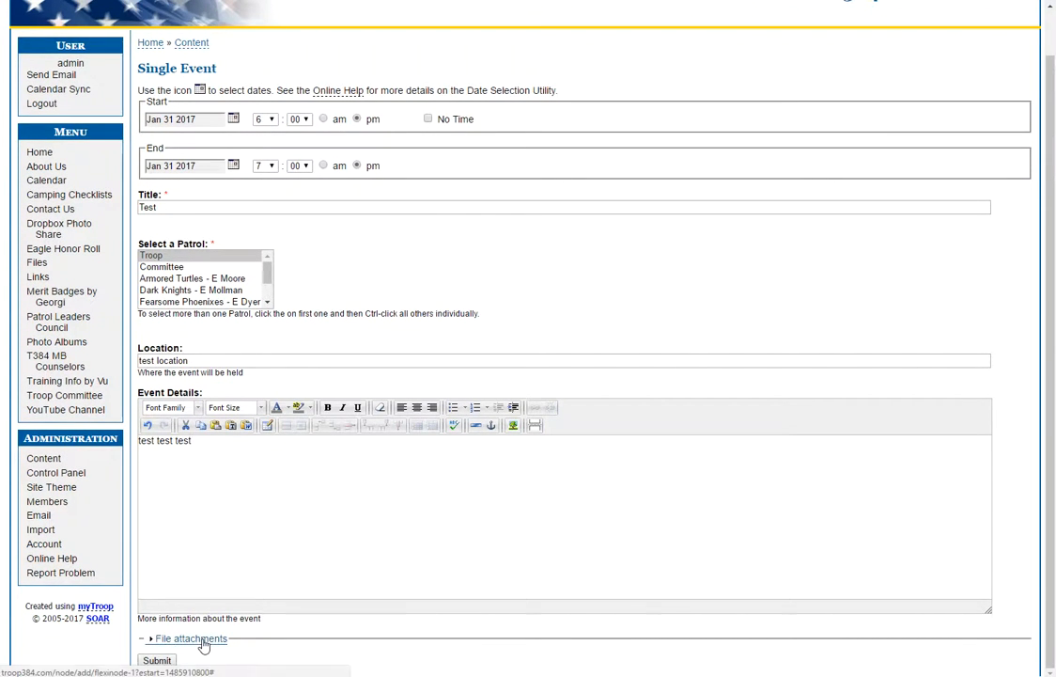
pyautogui.click(193, 639)
pyautogui.scroll(-1, 306, 568)
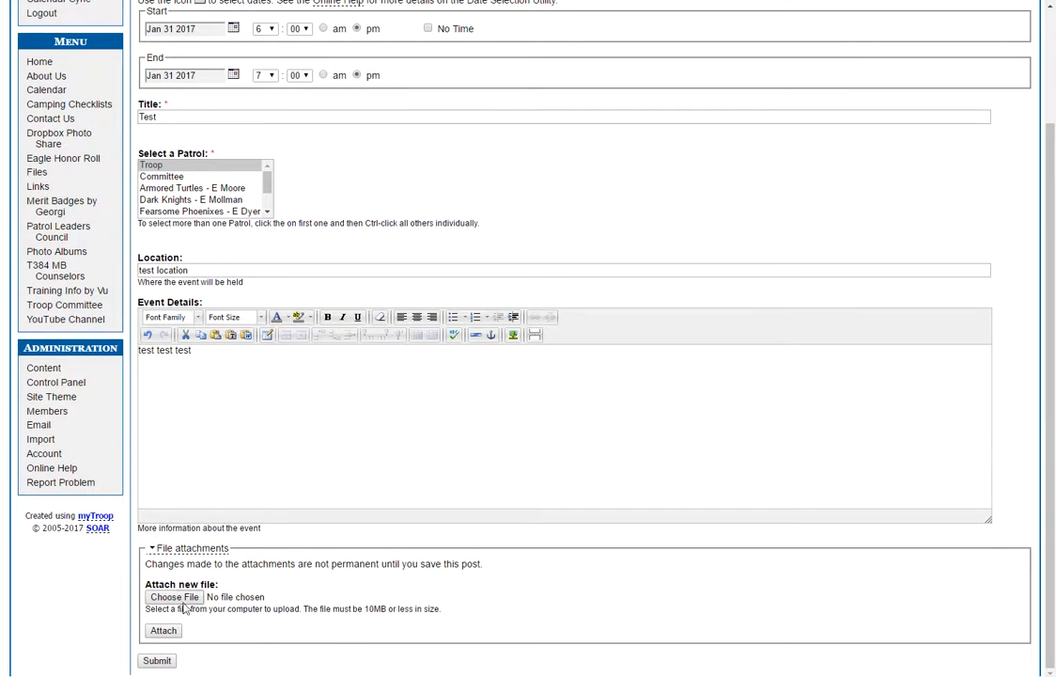
pyautogui.click(158, 661)
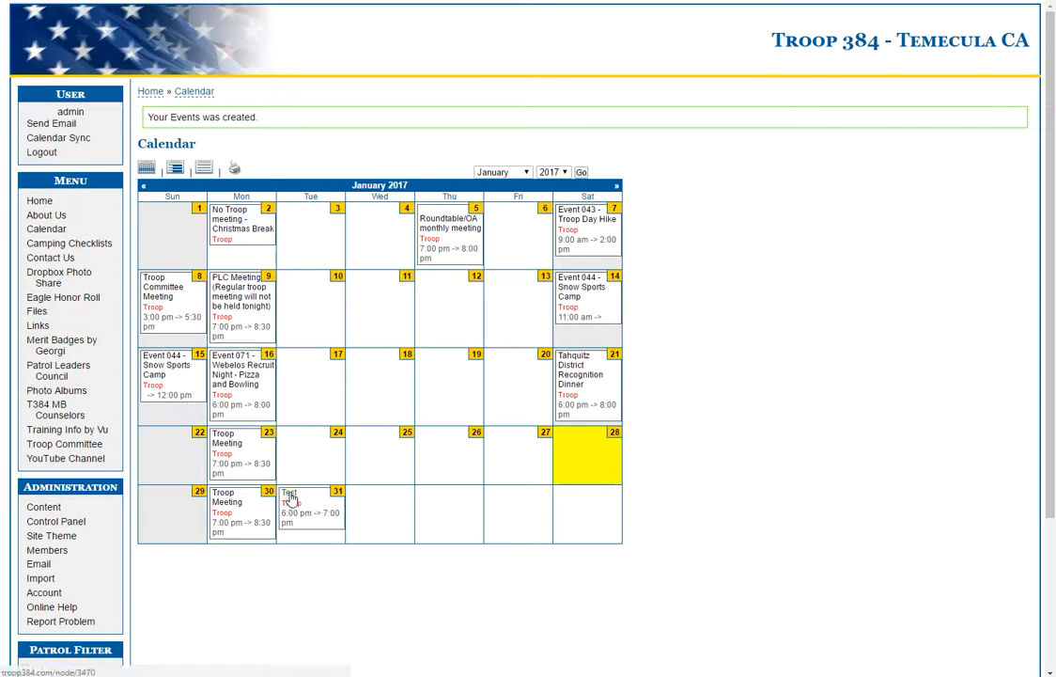
# Open the Jan 31 Test event and show its signup admin tab
pyautogui.click(290, 495)
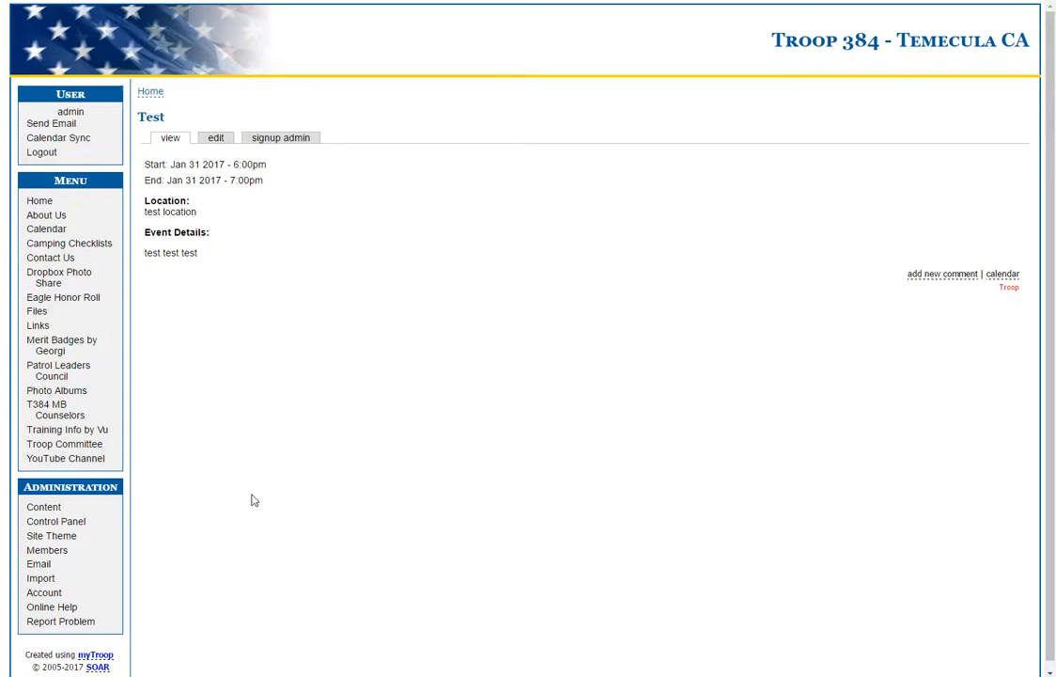
pyautogui.click(287, 141)
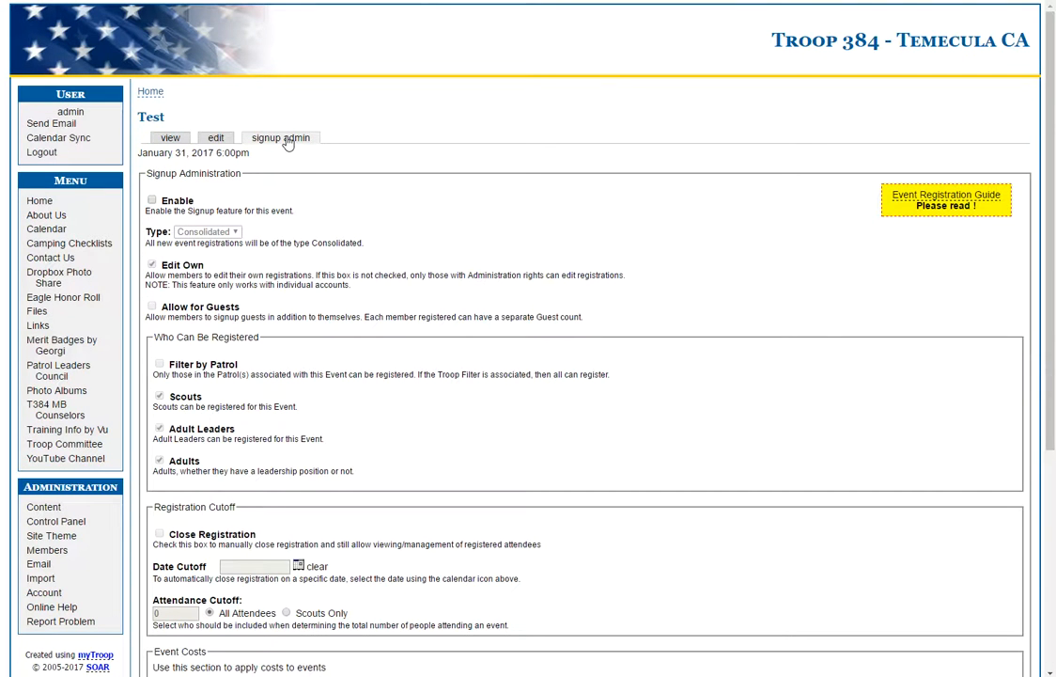
# Check Enable in Signup Administration and save the signup settings
pyautogui.click(151, 201)
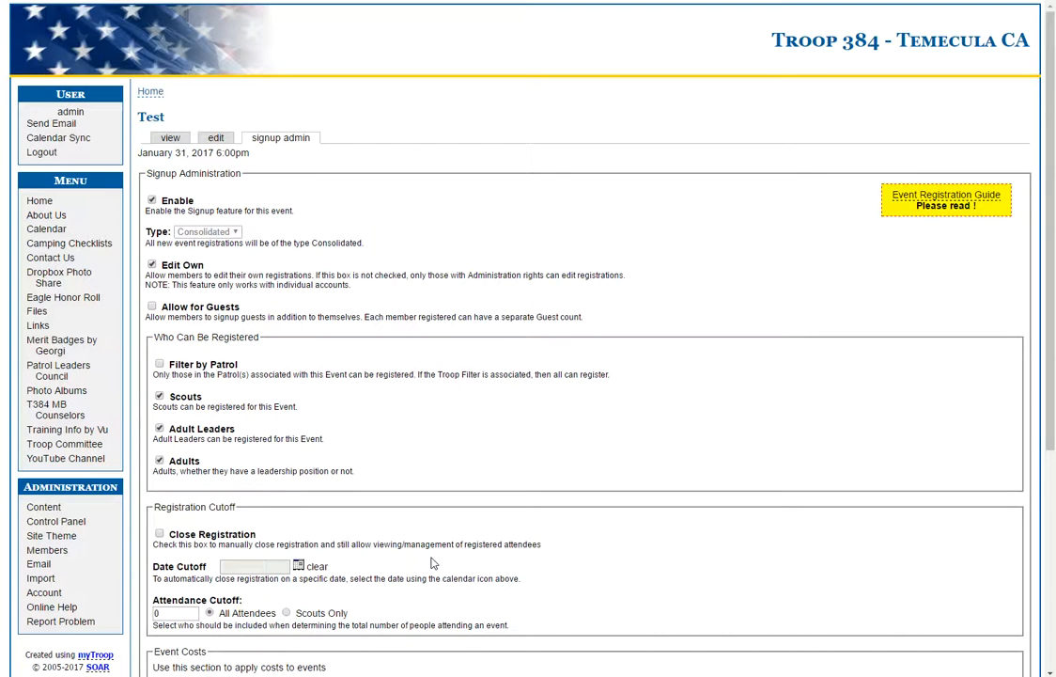
pyautogui.scroll(-1, 431, 563)
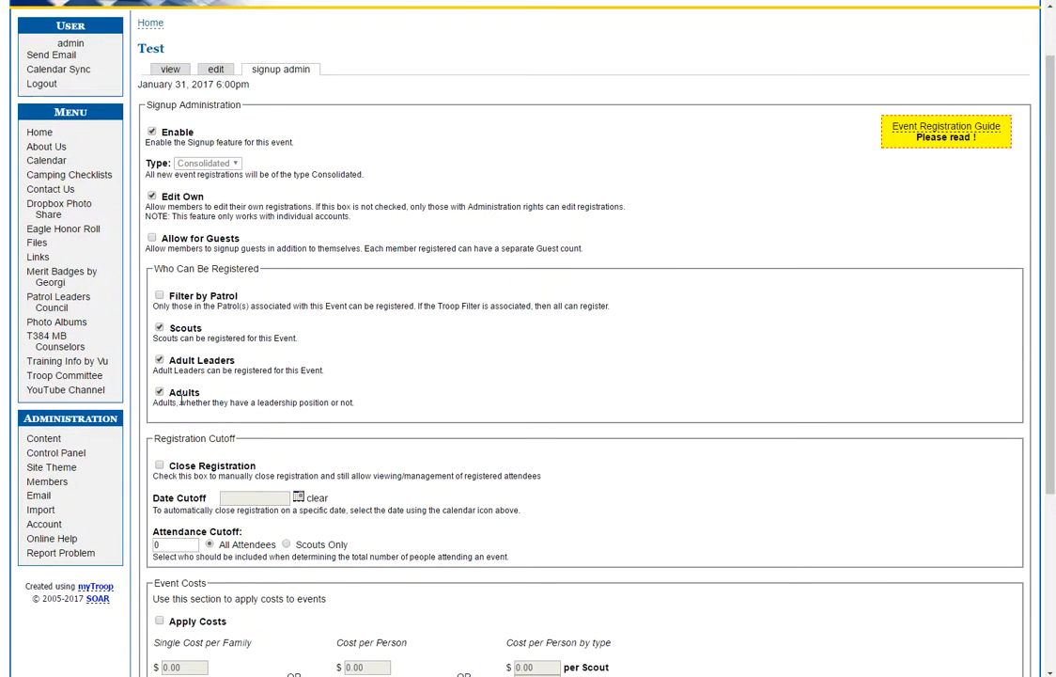
pyautogui.scroll(-3, 496, 603)
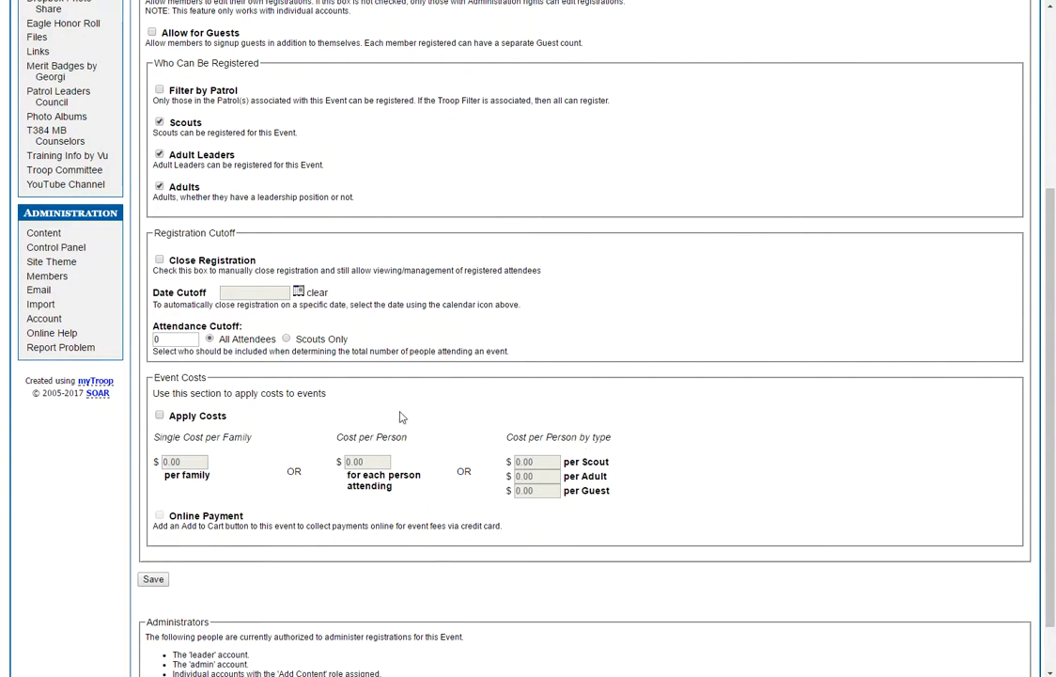
pyautogui.scroll(-1, 549, 563)
pyautogui.scroll(4, 549, 564)
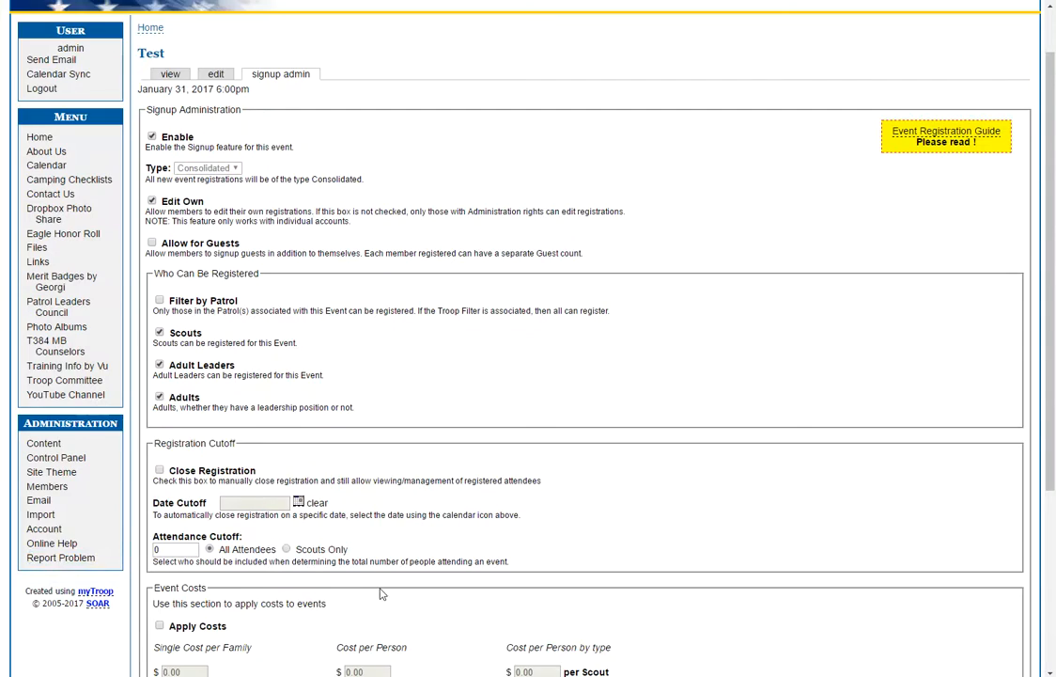
pyautogui.scroll(-2, 390, 639)
pyautogui.scroll(-2, 398, 584)
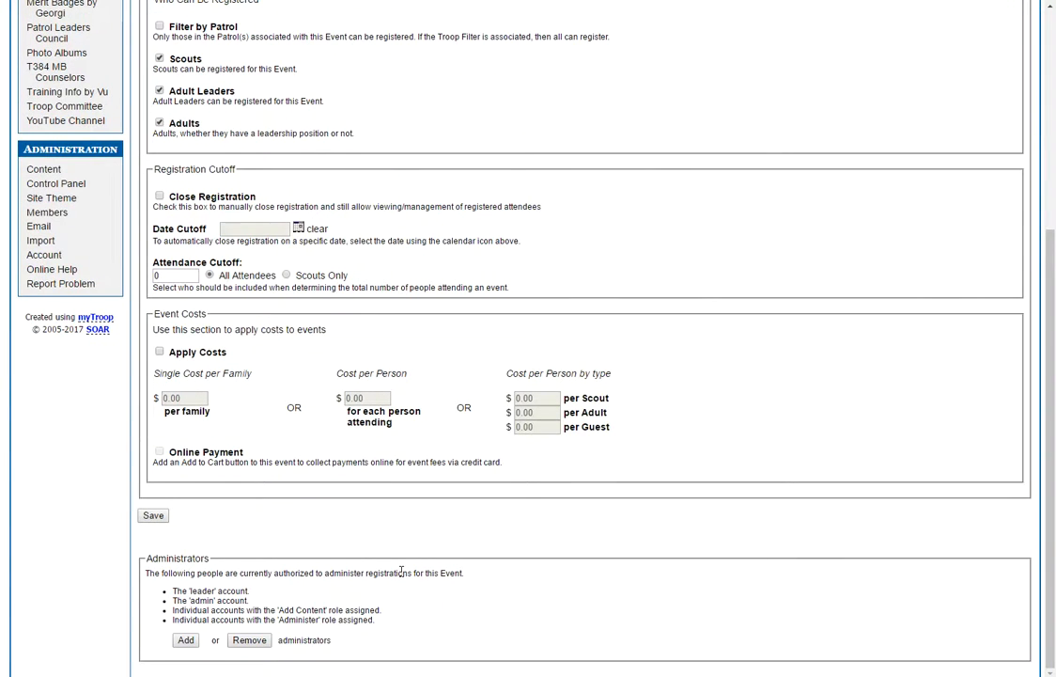
pyautogui.click(153, 516)
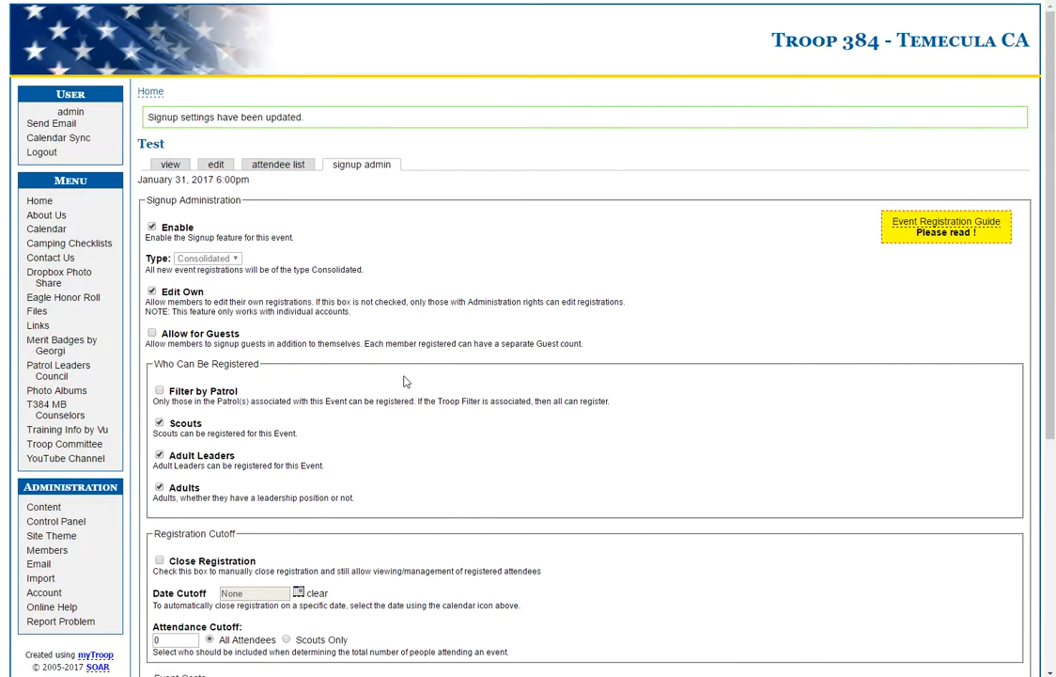
# Check the Test event's view, attendee list and signup admin tabs, then return to the calendar
pyautogui.click(170, 163)
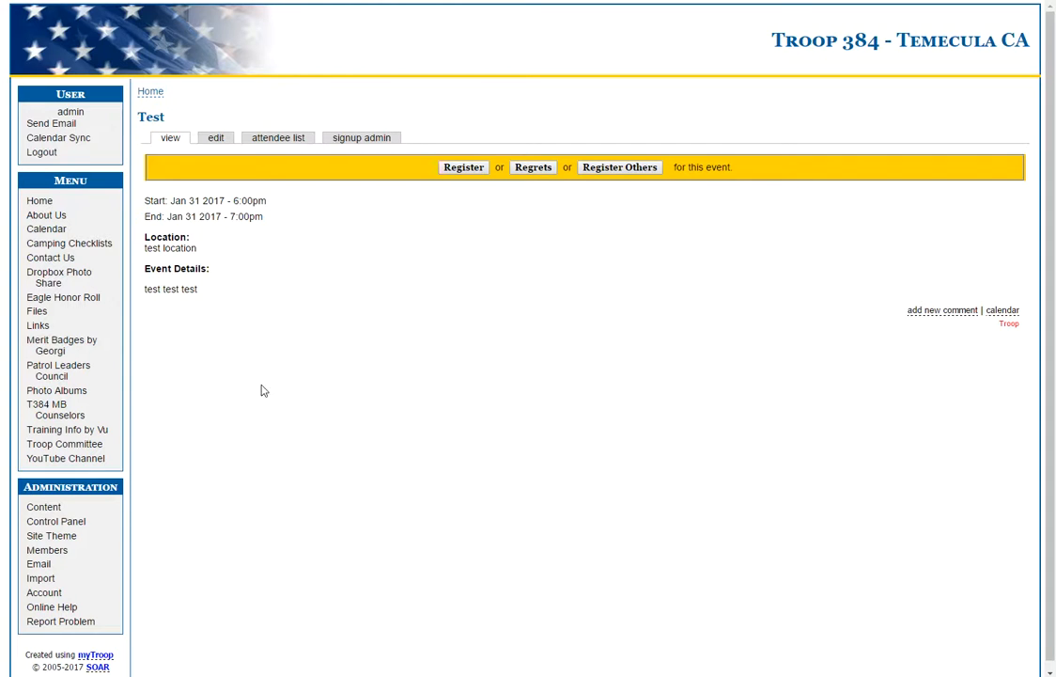
pyautogui.click(275, 139)
pyautogui.click(167, 139)
pyautogui.click(359, 139)
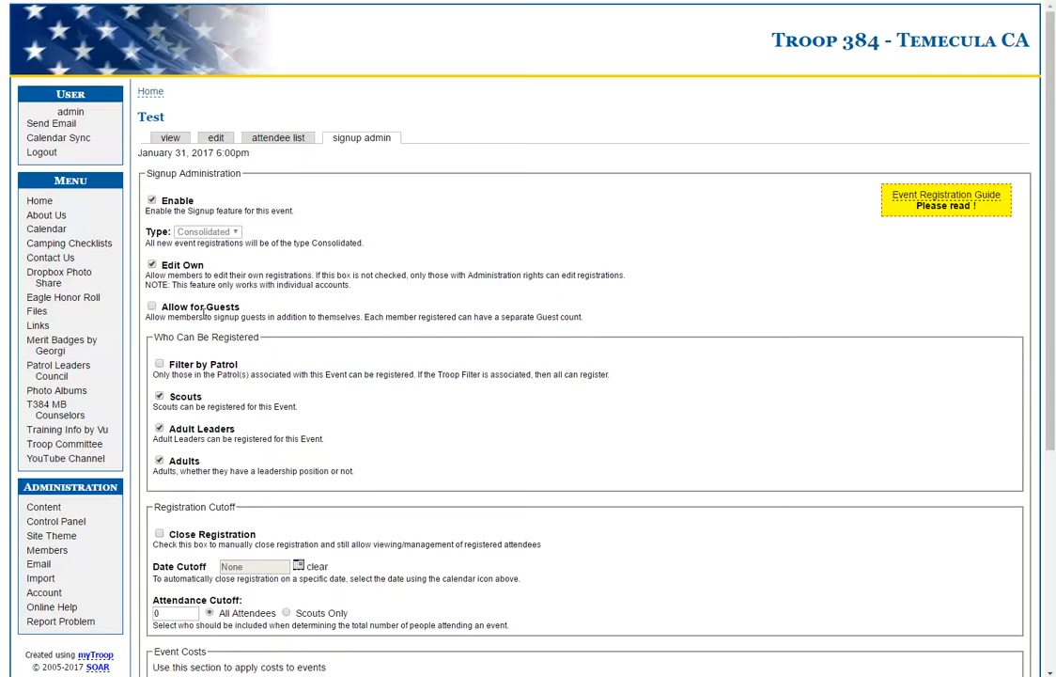
pyautogui.click(172, 140)
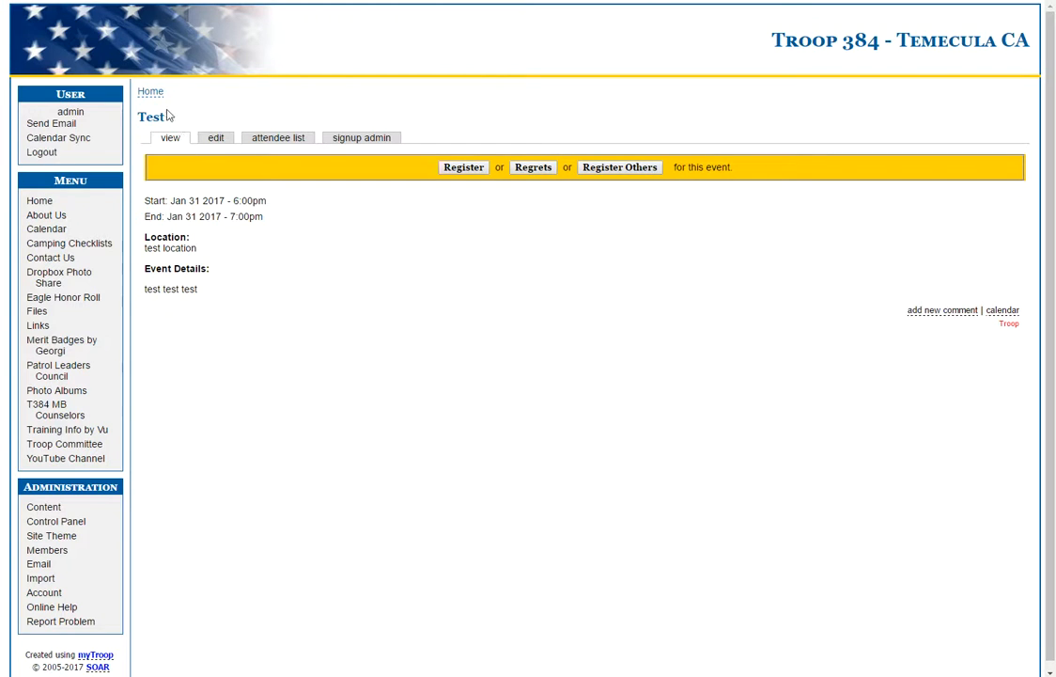
pyautogui.click(44, 228)
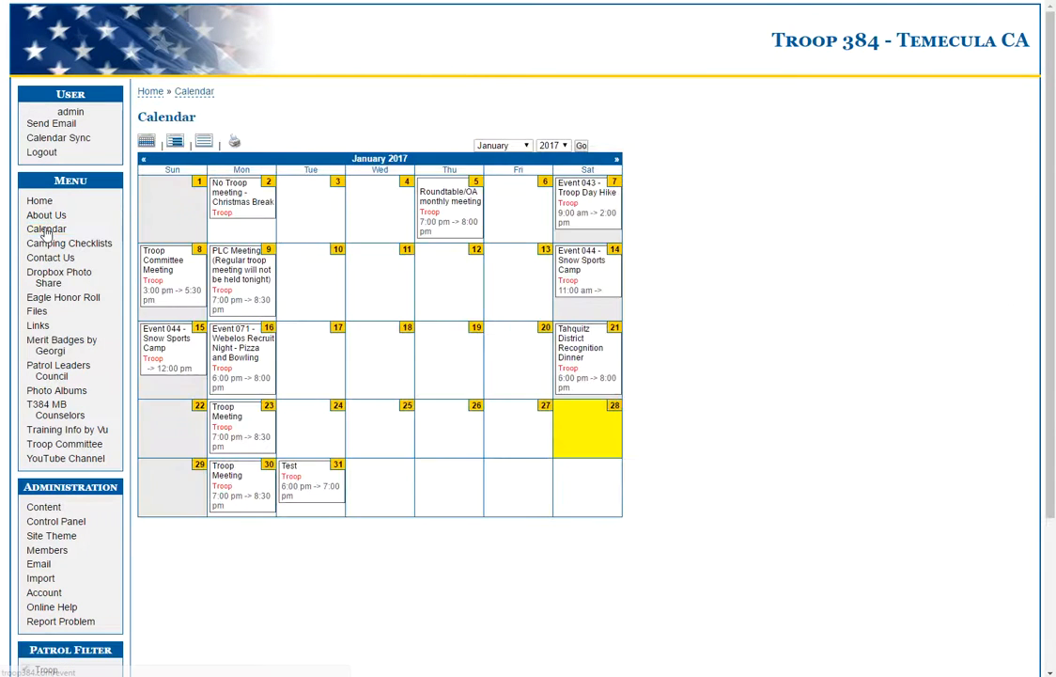
# Copy the Test event page's web address and go to Content administration
pyautogui.click(289, 473)
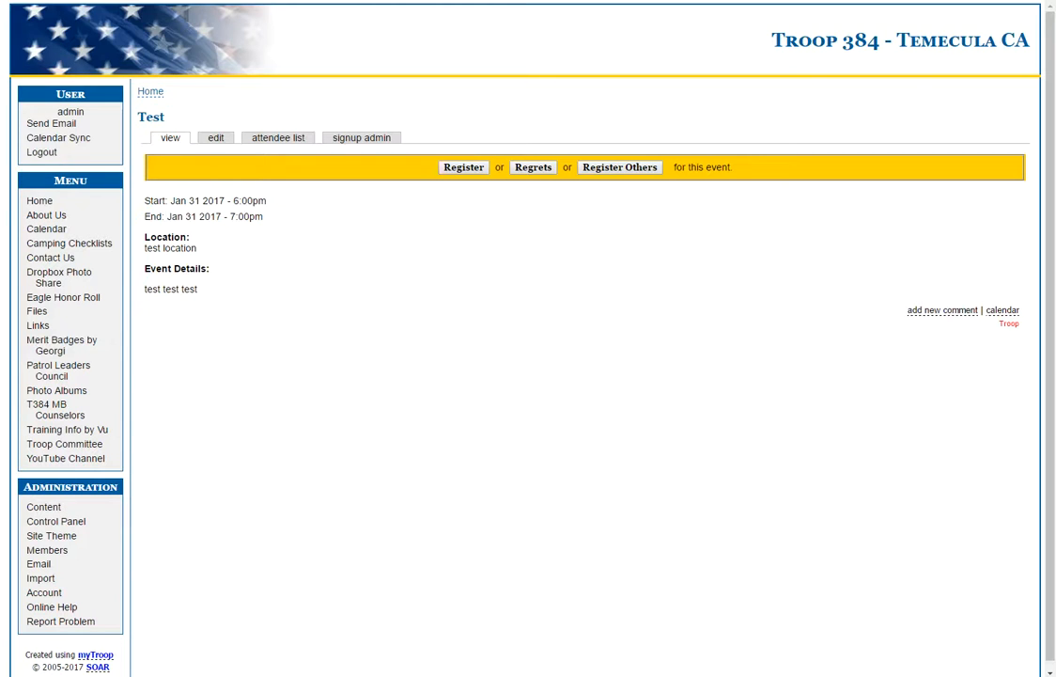
pyautogui.rightClick(171, 0)
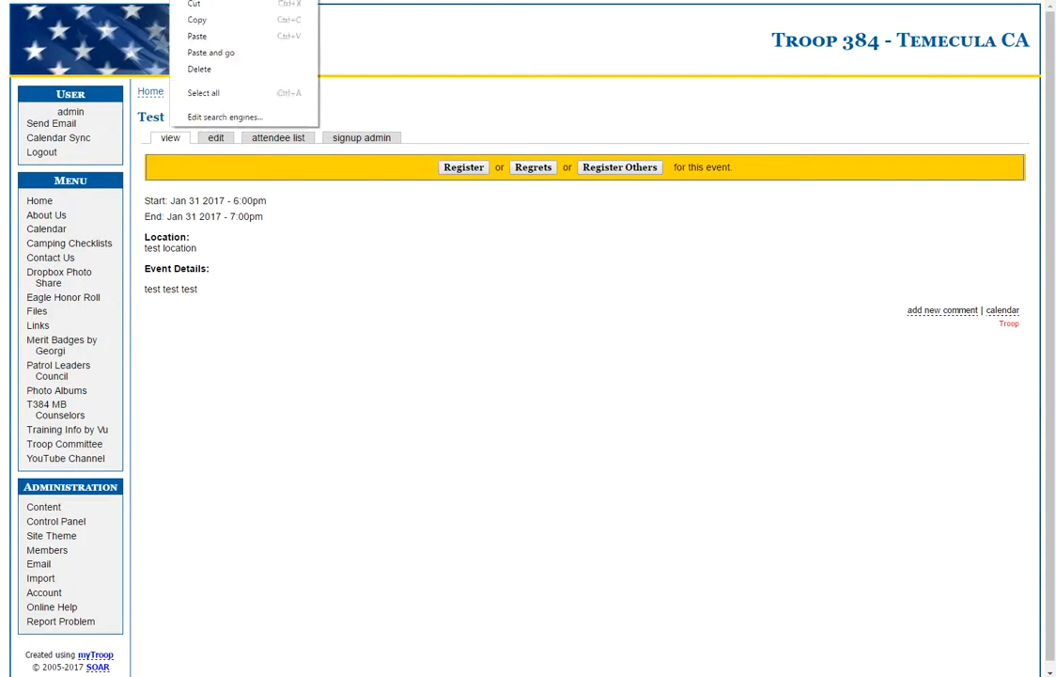
pyautogui.click(208, 21)
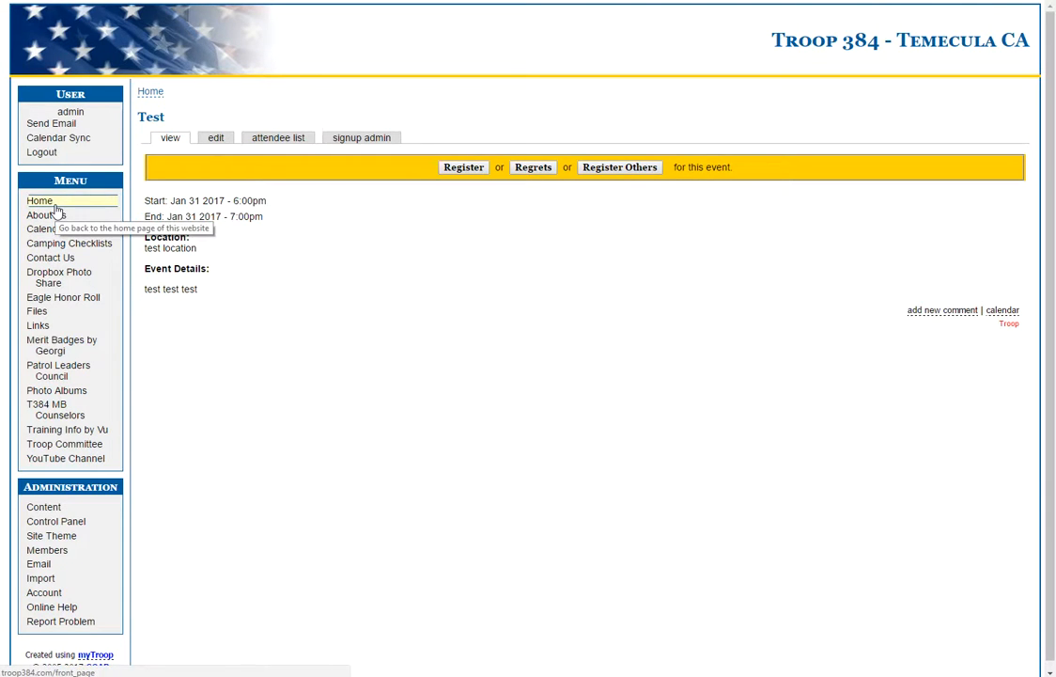
pyautogui.click(43, 506)
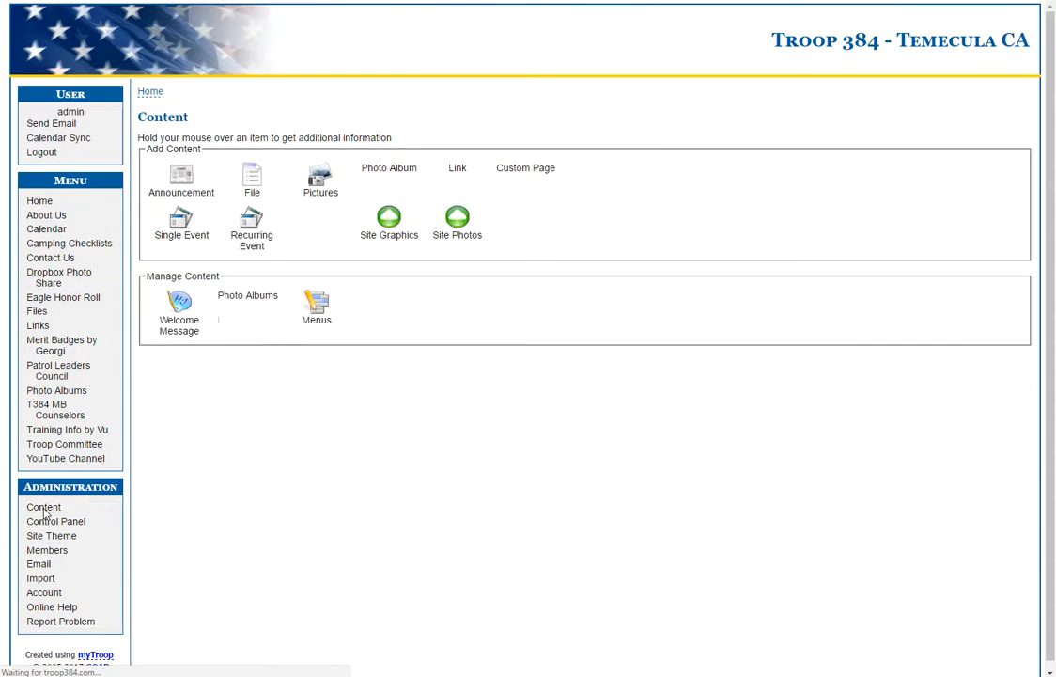
# Start a new announcement titled 'Test Title' addressed to the Troop
pyautogui.click(167, 174)
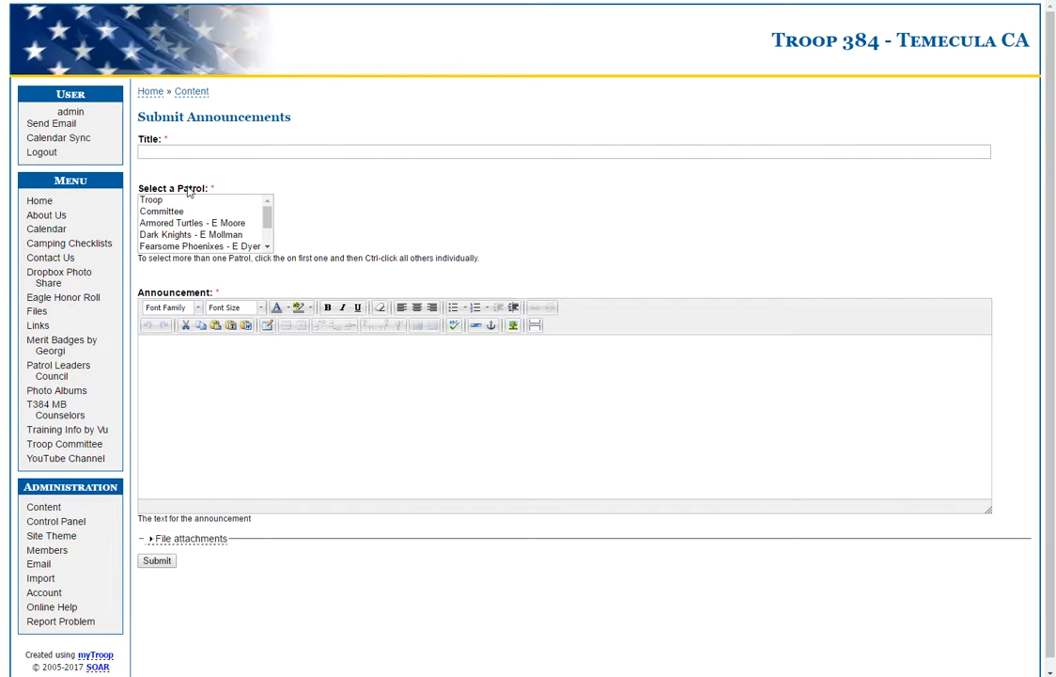
pyautogui.click(189, 151)
pyautogui.write('Test Title')
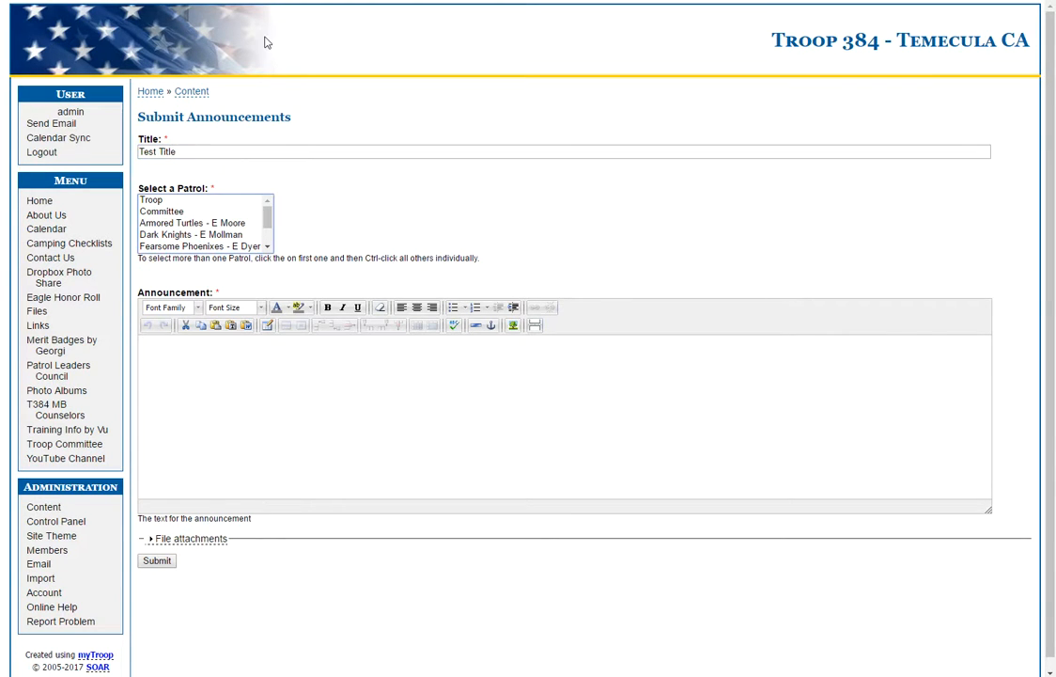
pyautogui.click(172, 201)
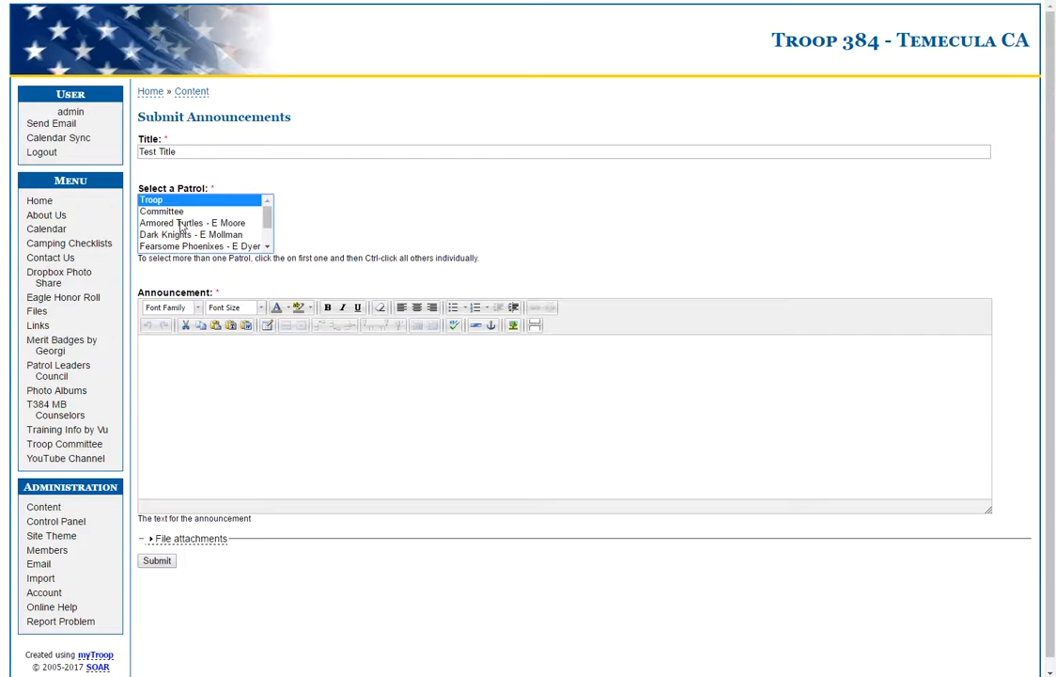
# Write 'test event Click here to RSVP please!!!' and select the RSVP sentence
pyautogui.click(234, 402)
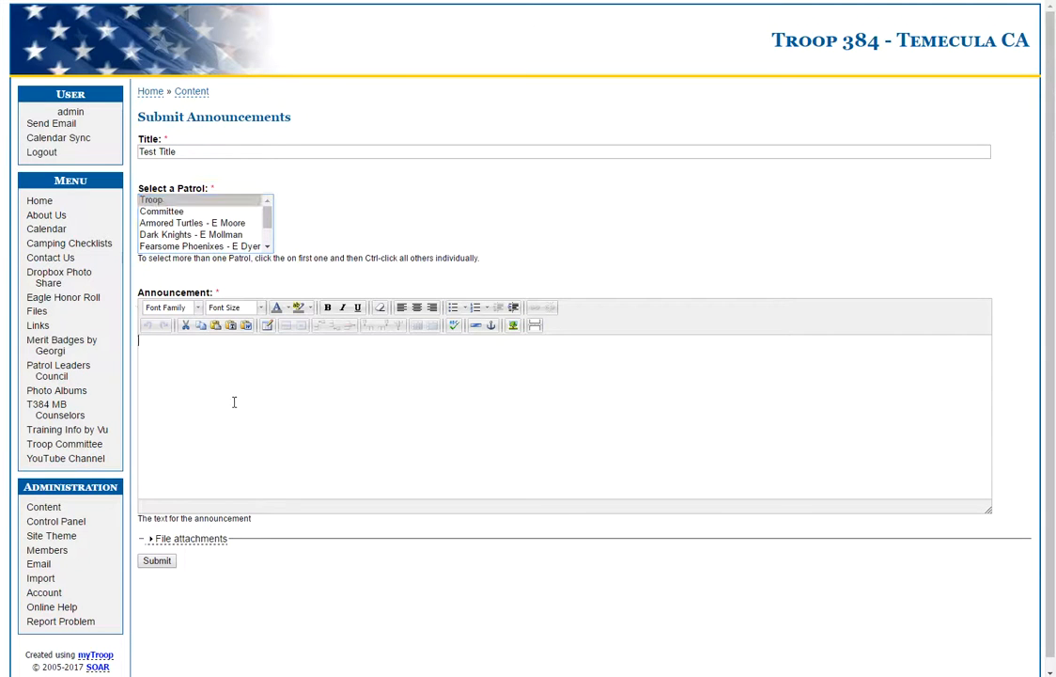
pyautogui.write('test event  Click here to RSVP please!!!')
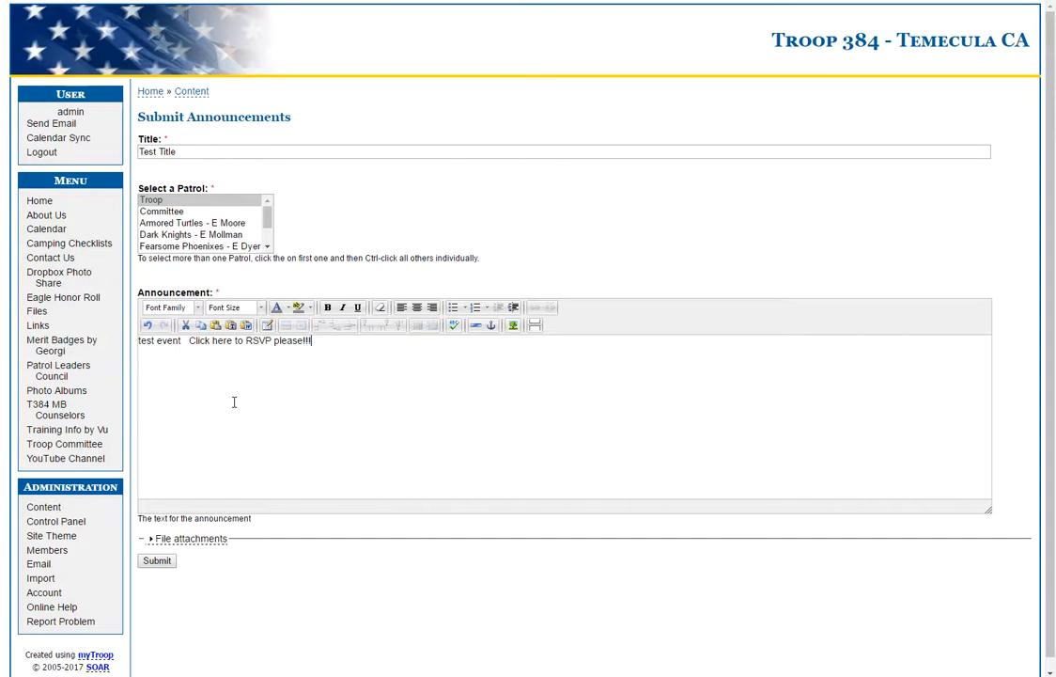
pyautogui.click(189, 341)
pyautogui.moveTo(189, 341); pyautogui.dragTo(374, 344)
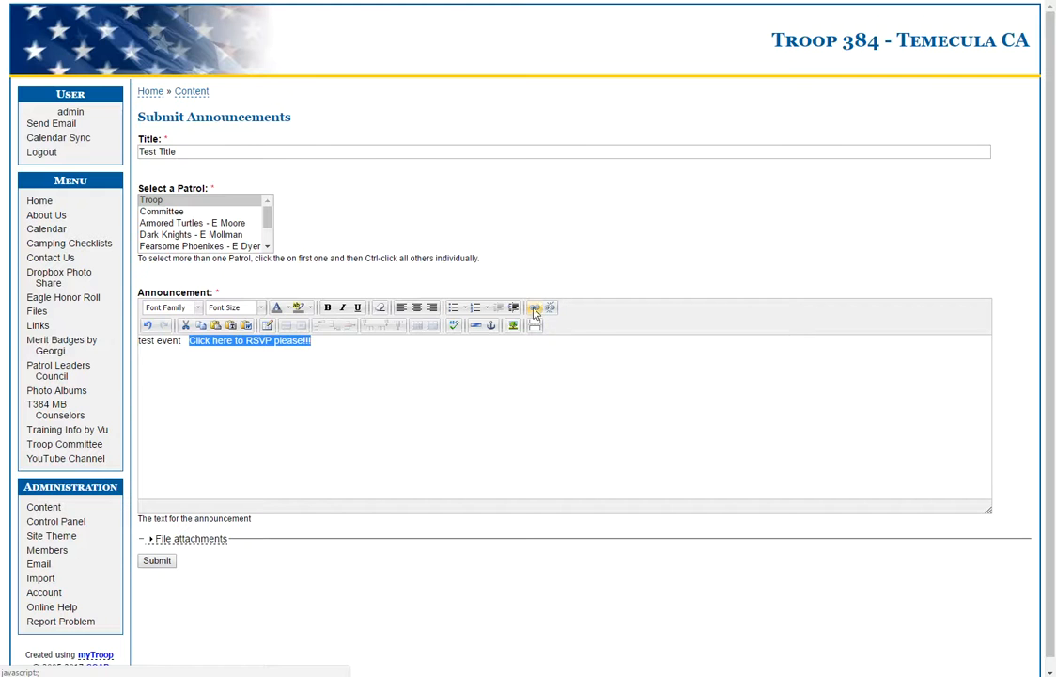
pyautogui.click(534, 310)
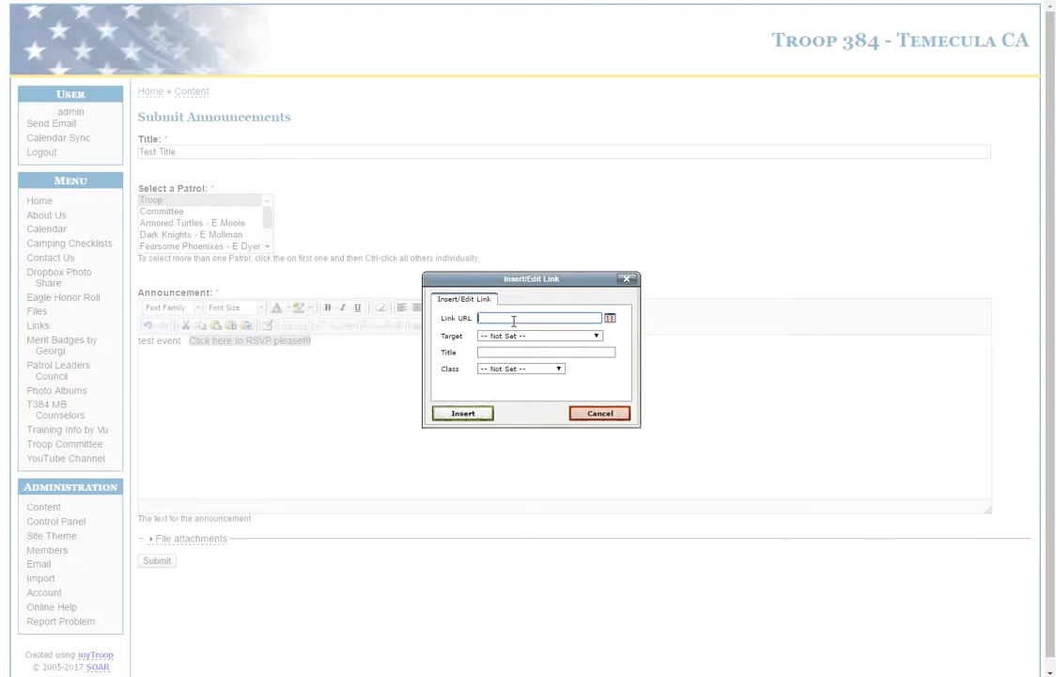
pyautogui.click(514, 318)
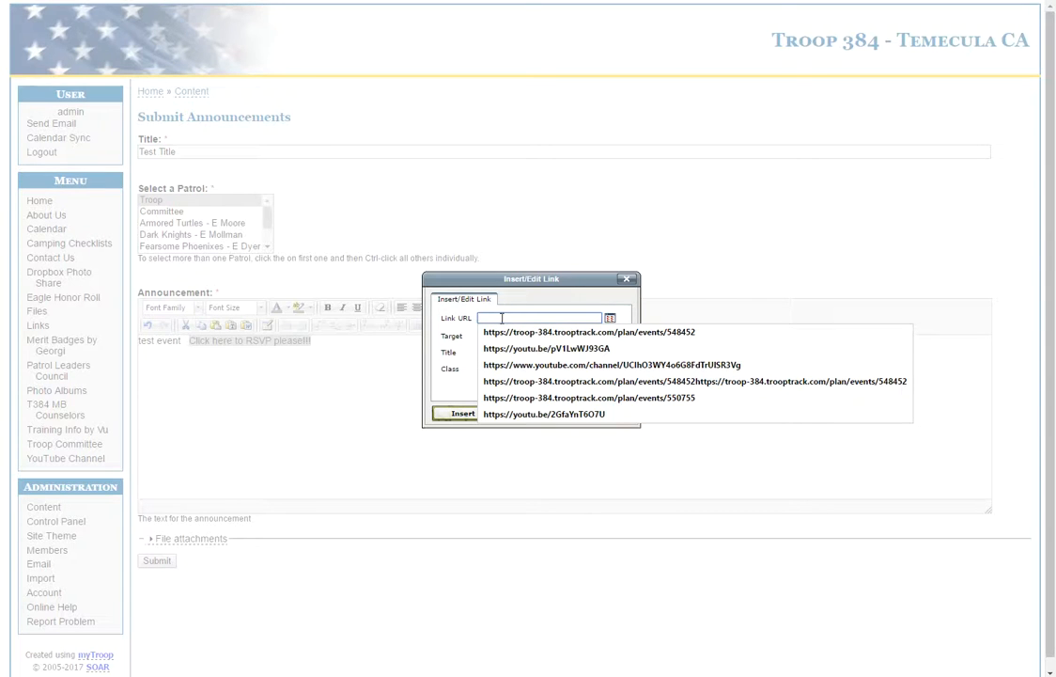
pyautogui.rightClick(501, 319)
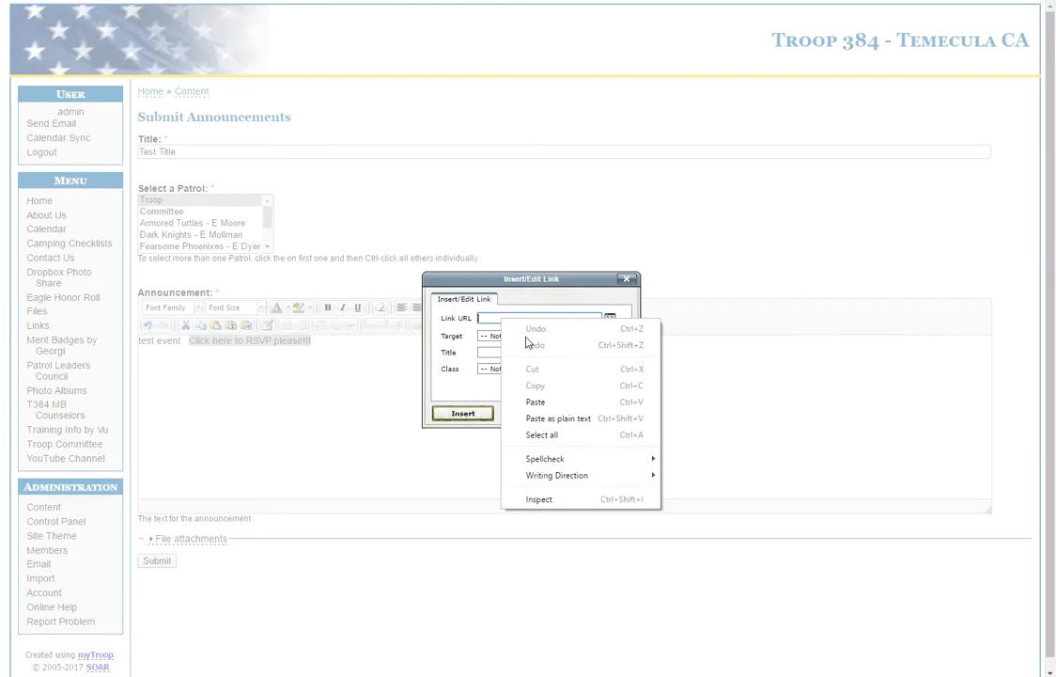
pyautogui.click(535, 402)
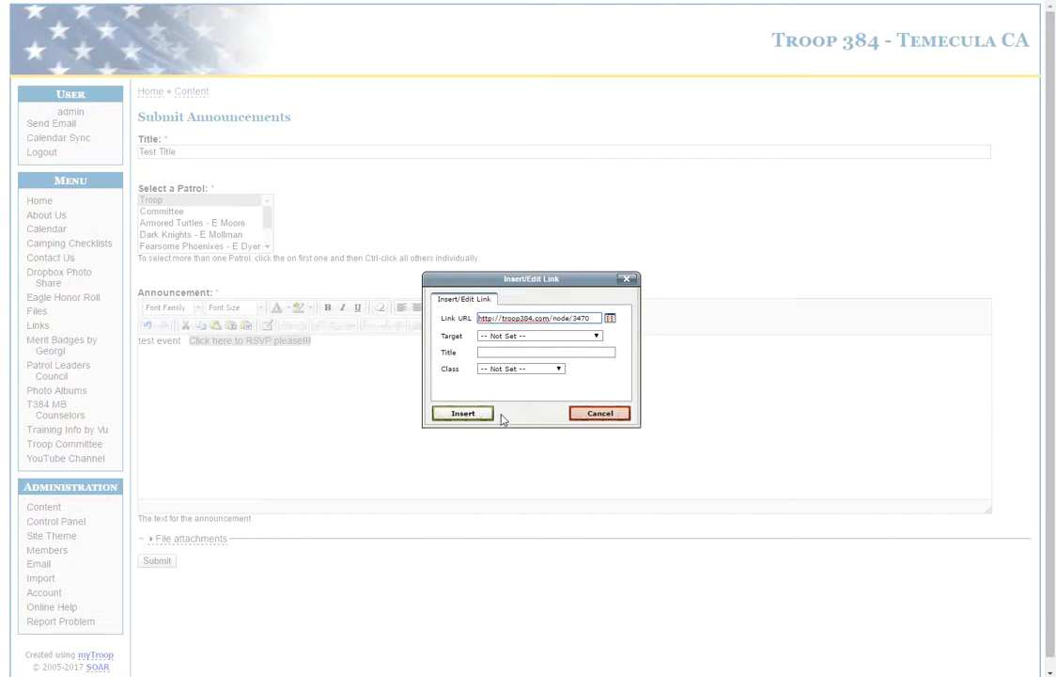
pyautogui.click(463, 415)
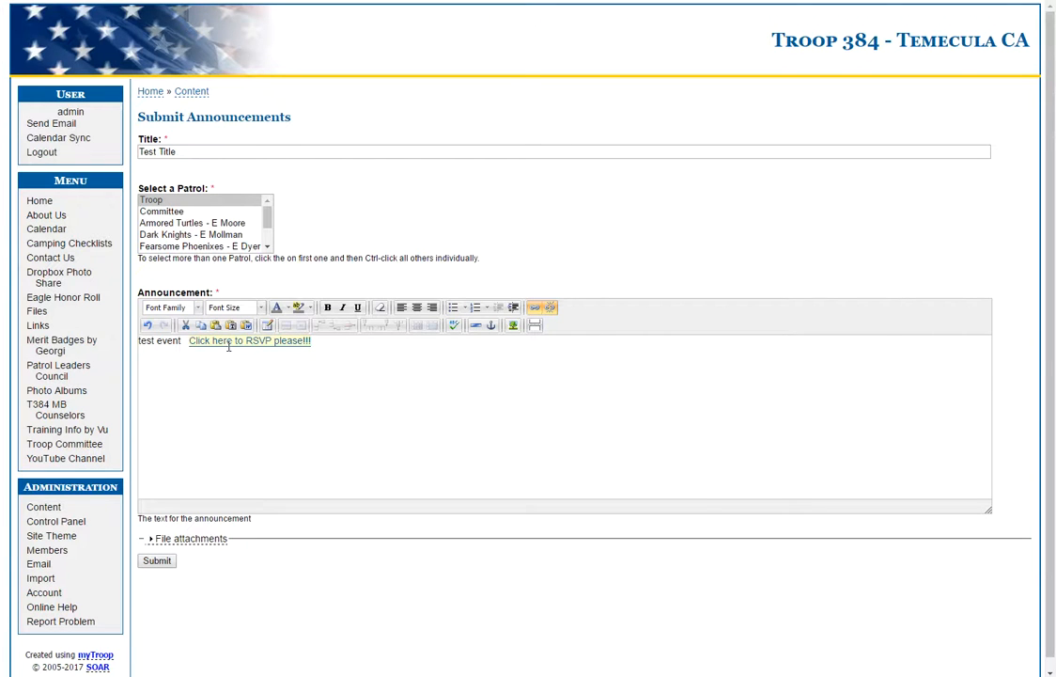
pyautogui.click(156, 561)
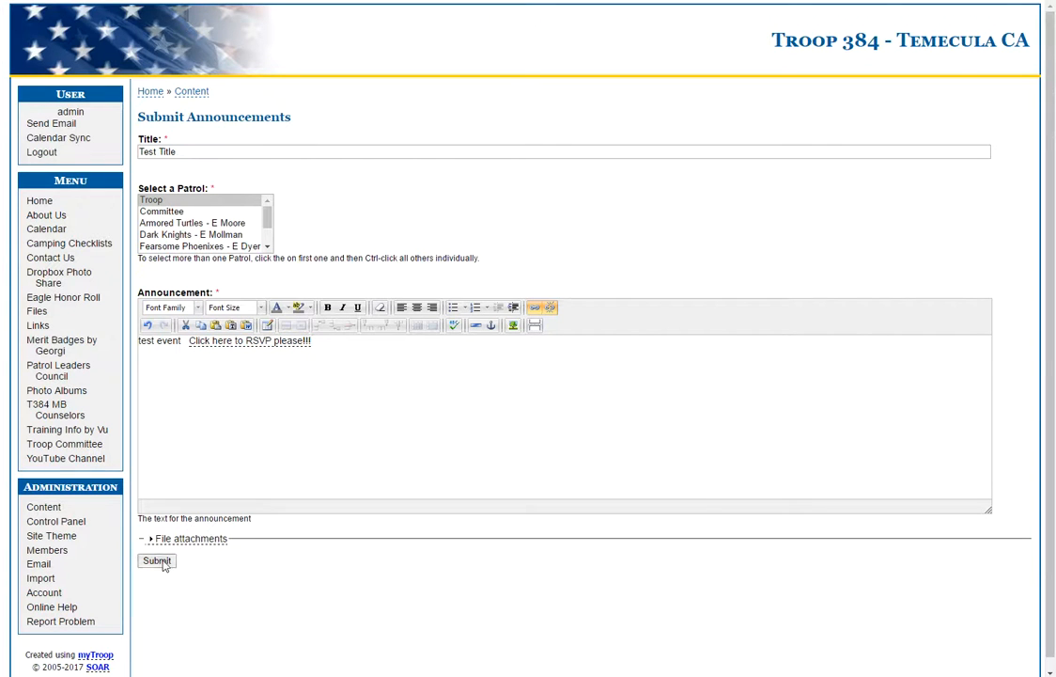
# From Home, follow the announcement's RSVP link and open the Test event's Register form
pyautogui.click(36, 202)
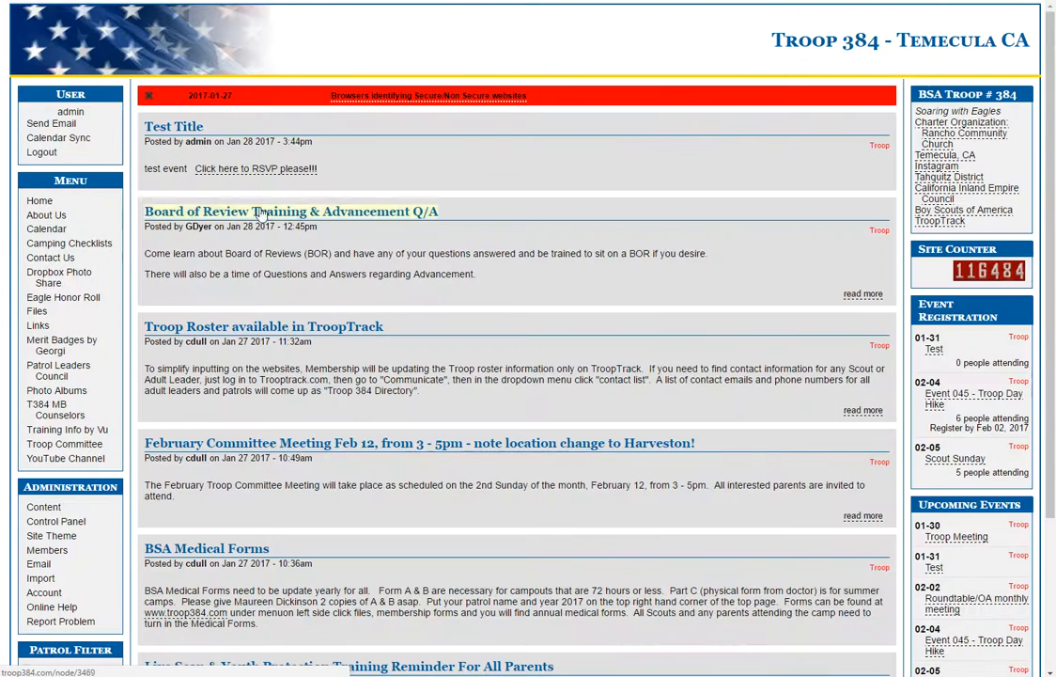
pyautogui.click(255, 172)
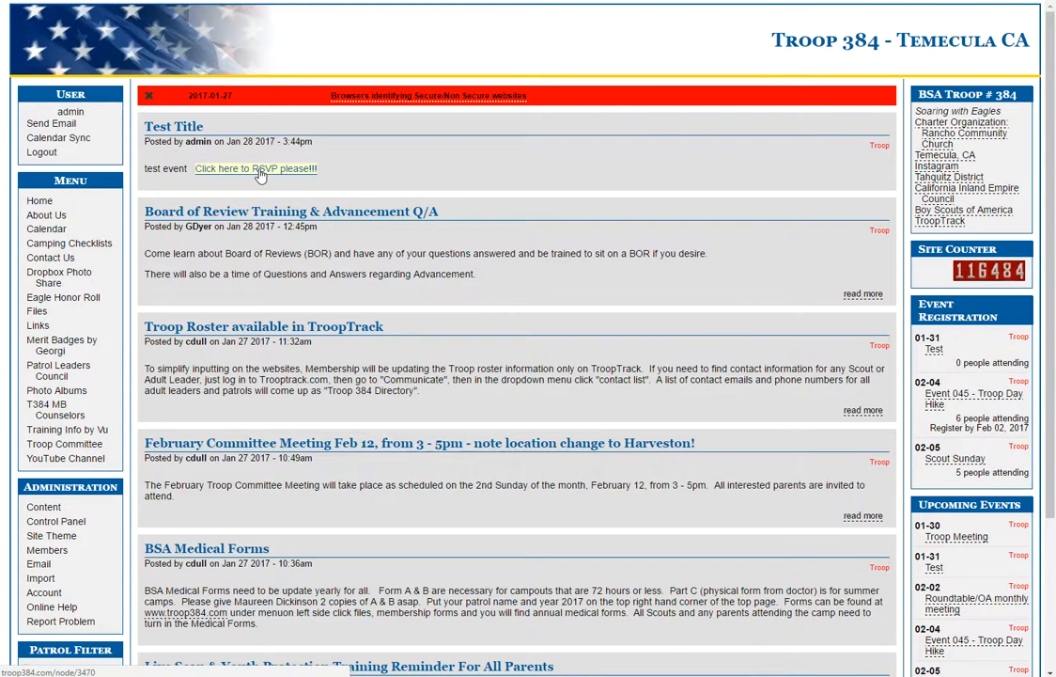
pyautogui.click(463, 168)
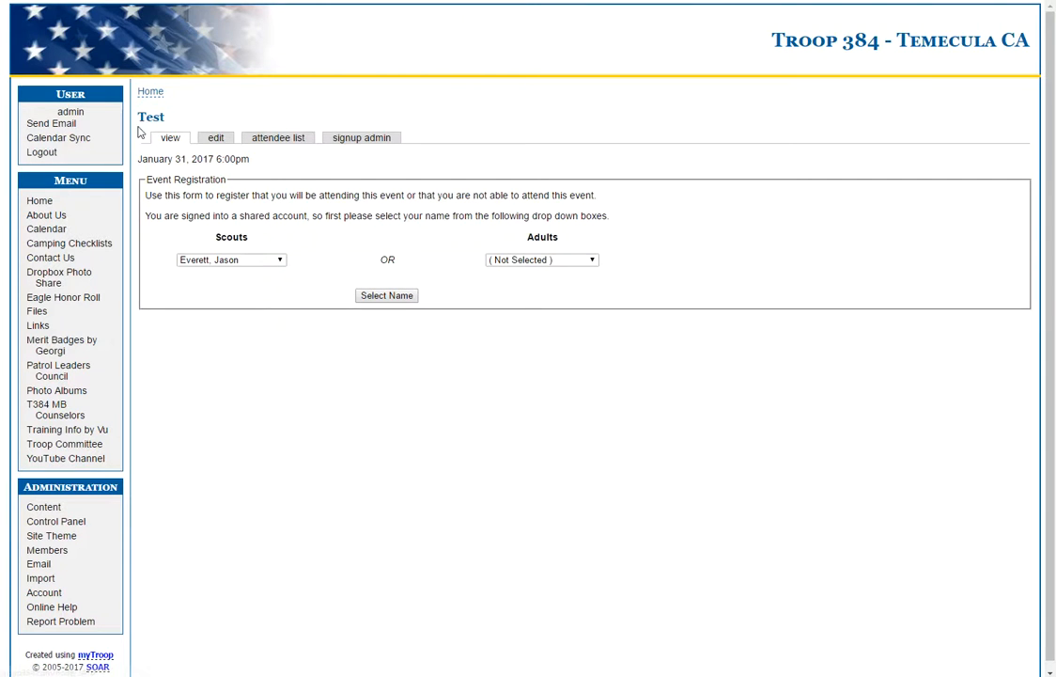
# Go back to Home and open page 2 of the posts, which starts with White Water Rafting
pyautogui.click(41, 201)
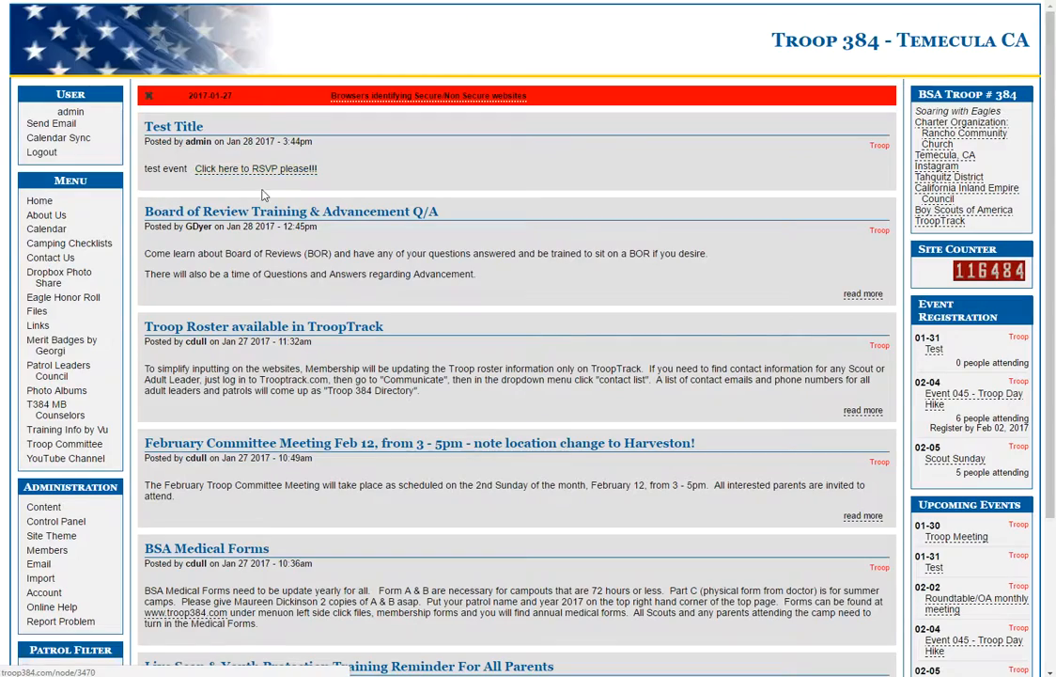
pyautogui.scroll(-3, 438, 451)
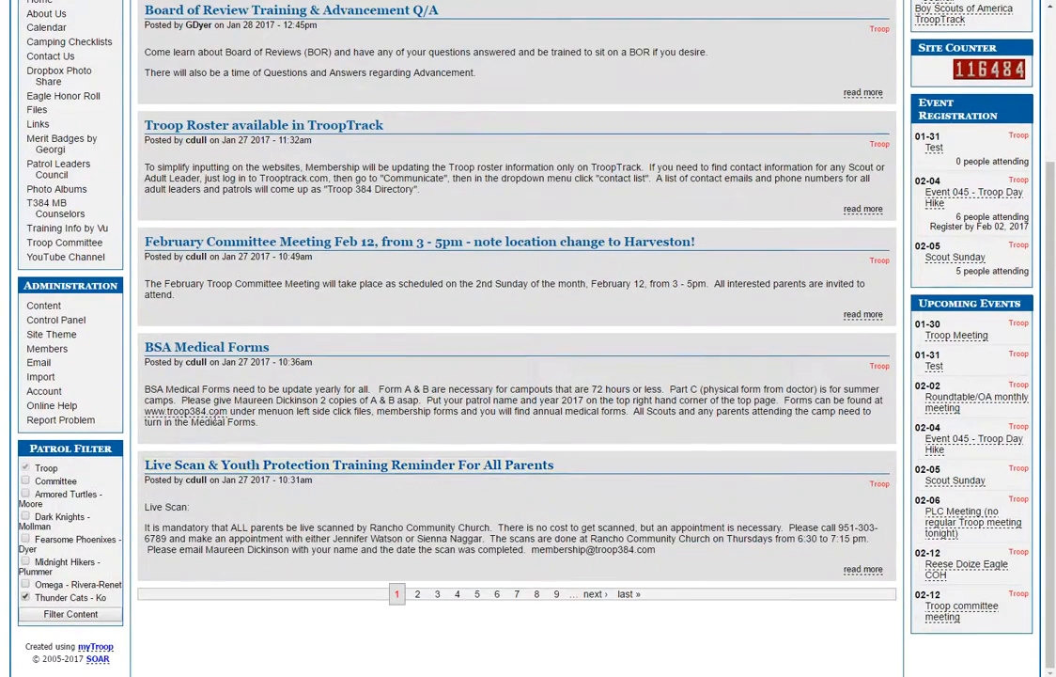
pyautogui.scroll(1, 447, 520)
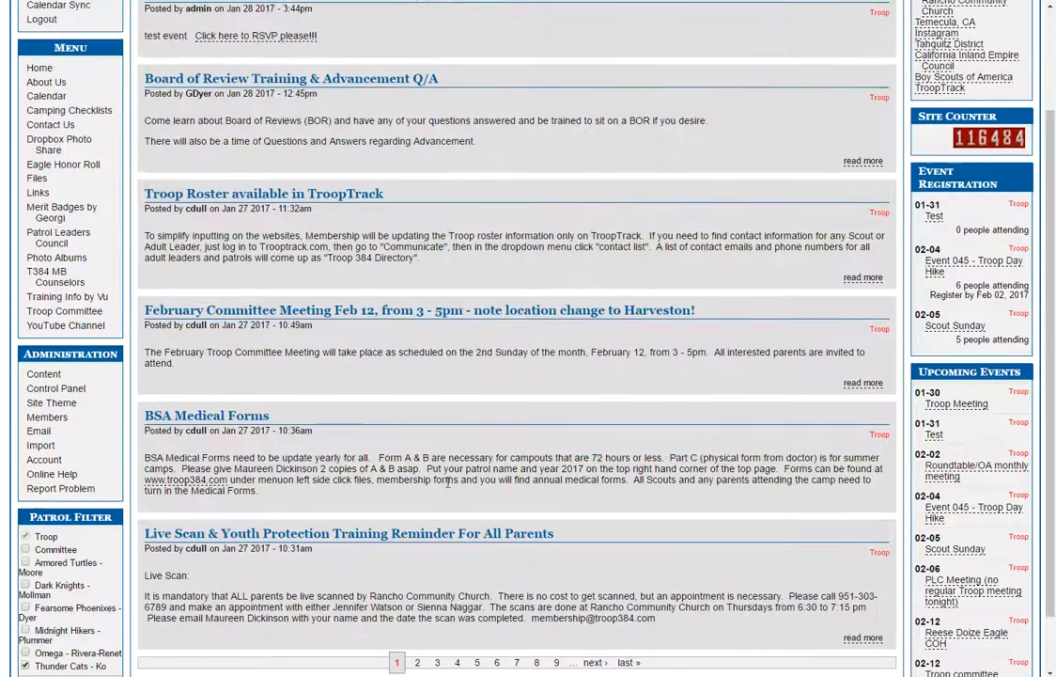
pyautogui.scroll(2, 468, 480)
pyautogui.scroll(-3, 468, 479)
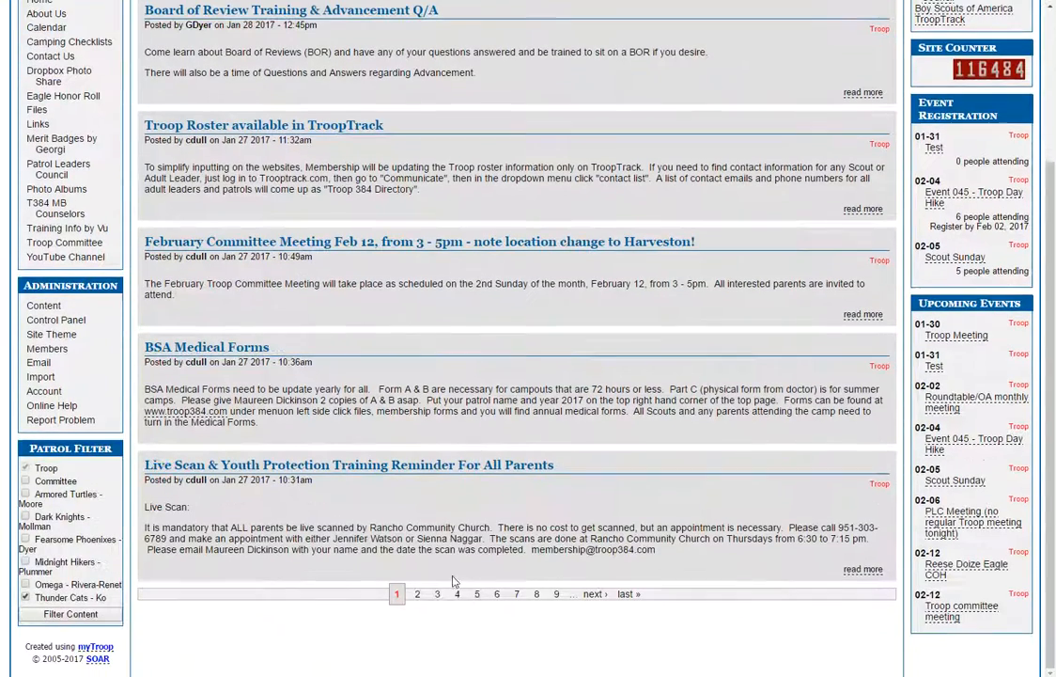
pyautogui.click(418, 594)
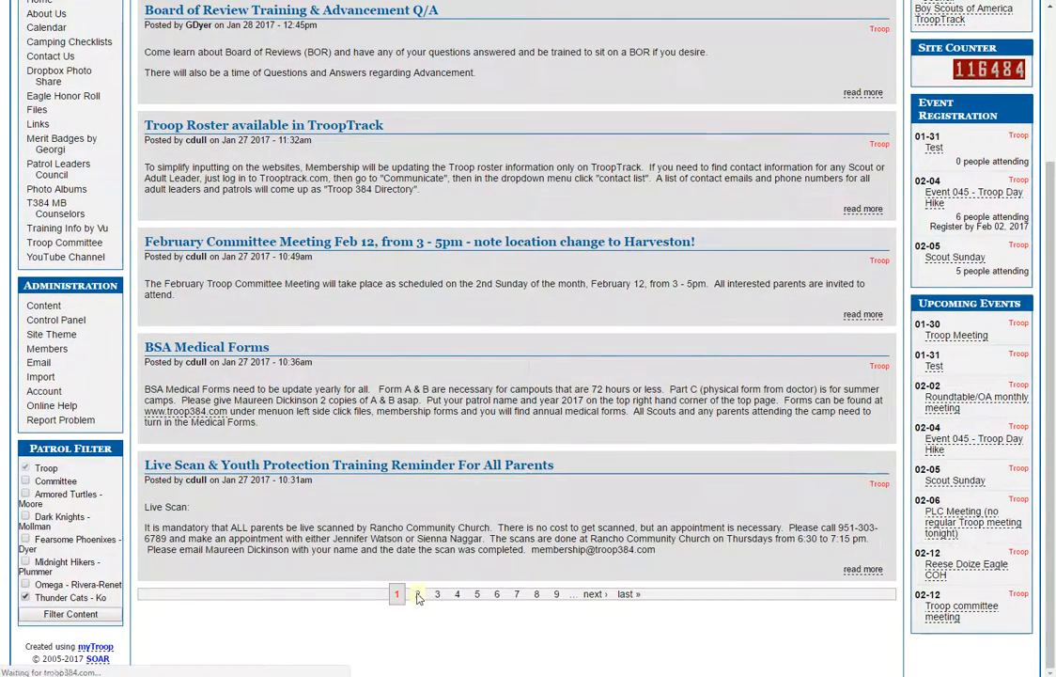